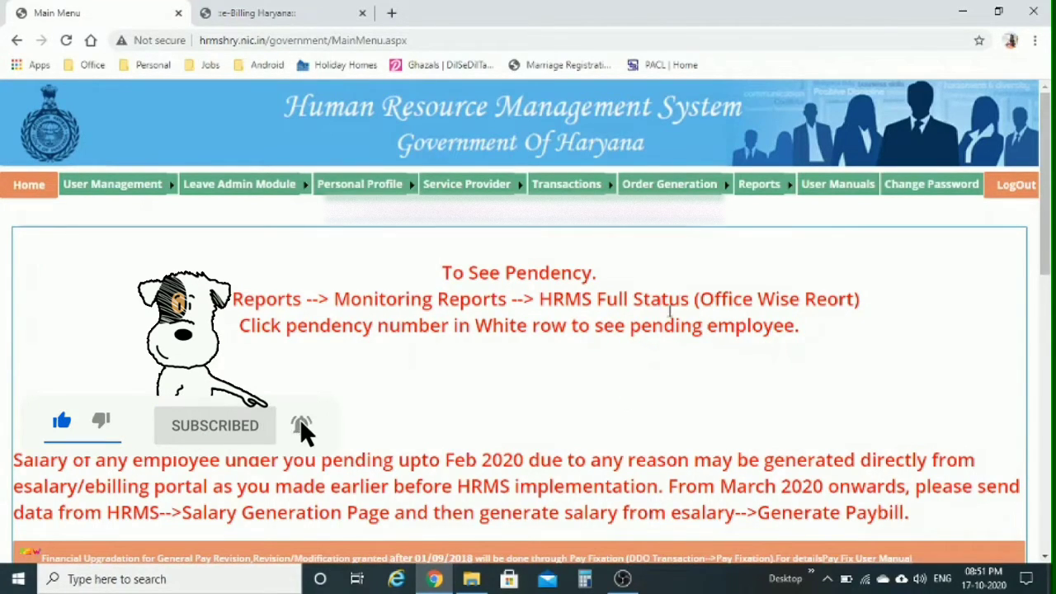
Open the ACP Initiate form for order generation
mouse_move(678, 189)
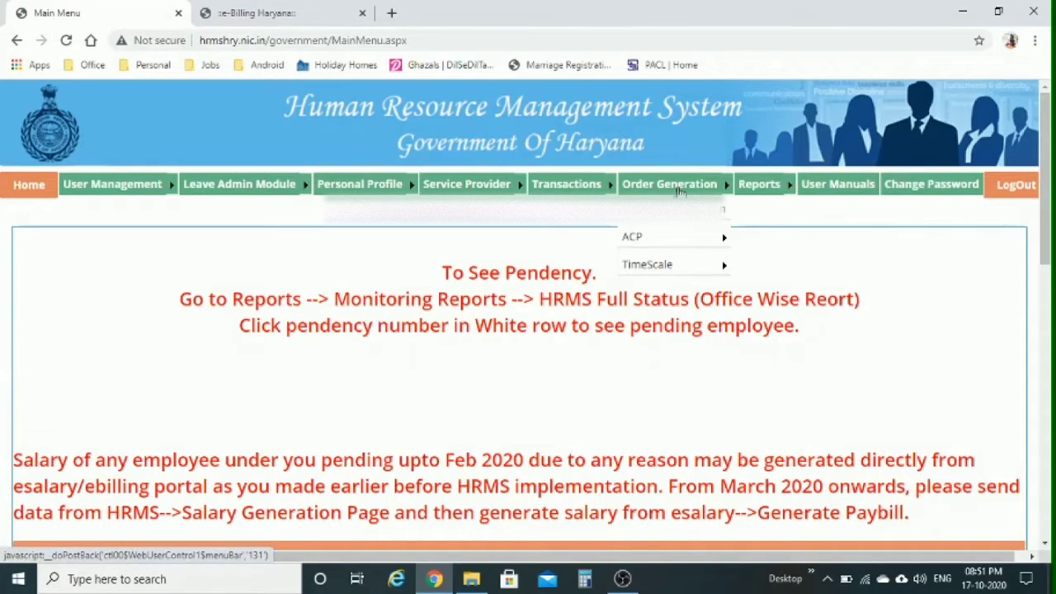
mouse_move(673, 236)
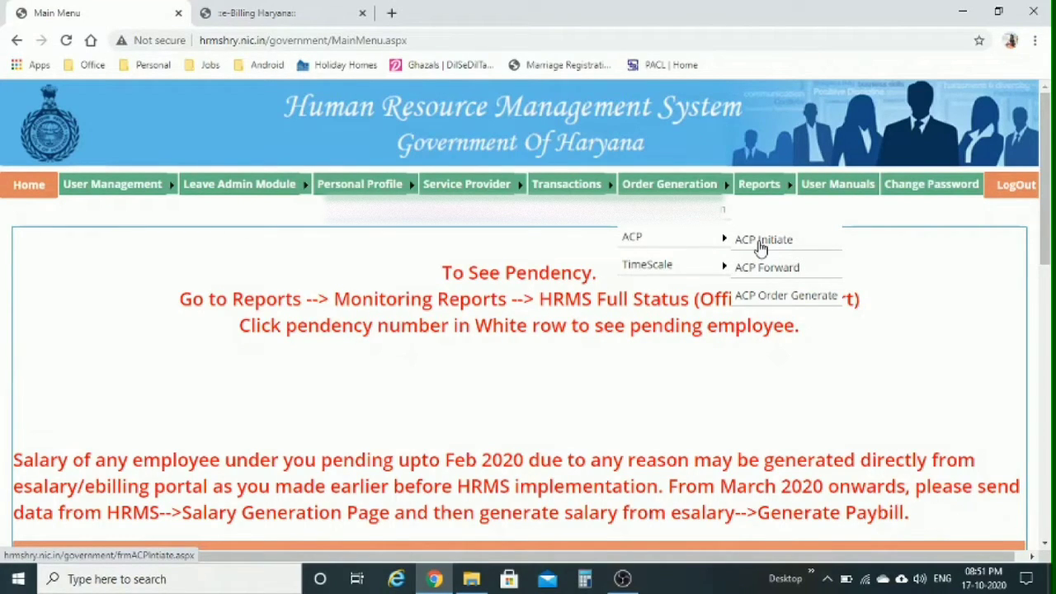
click(760, 248)
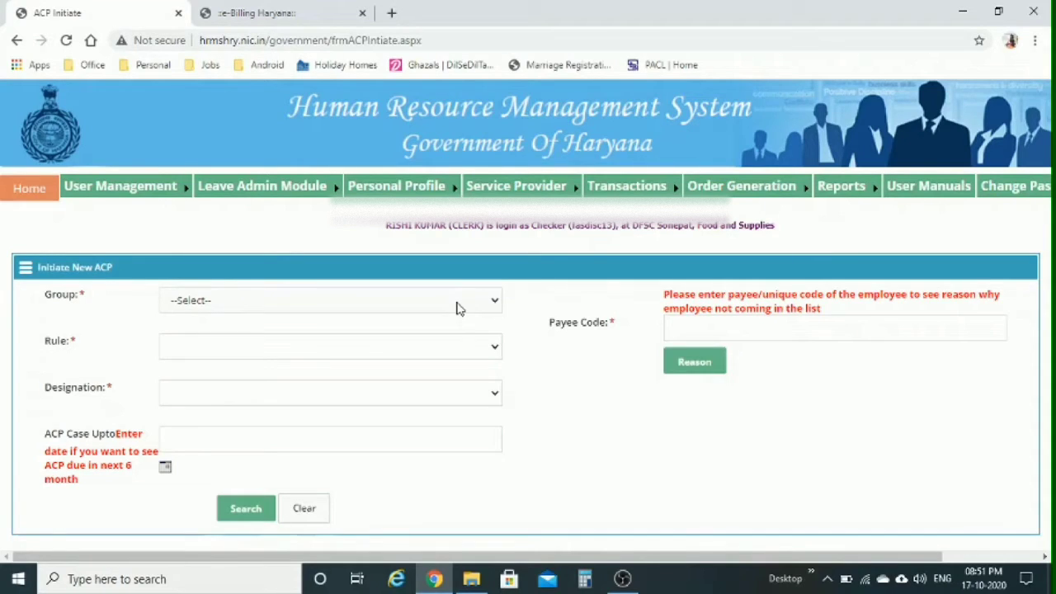
Filter the new ACP cases by group C, rule Group C (Field) and designation Sub-Inspector Food& Supplies
click(460, 308)
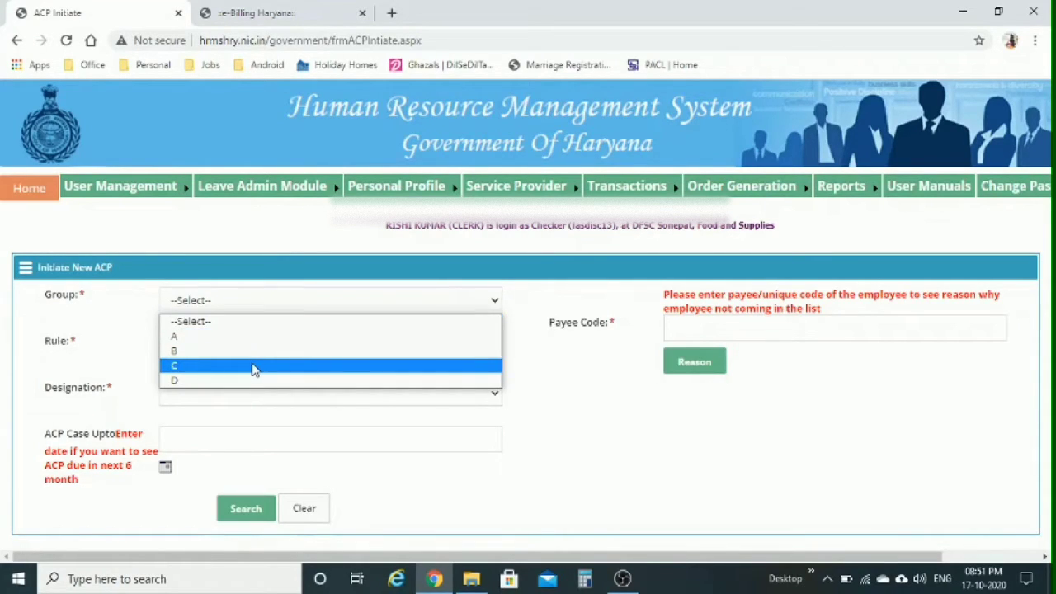
click(254, 370)
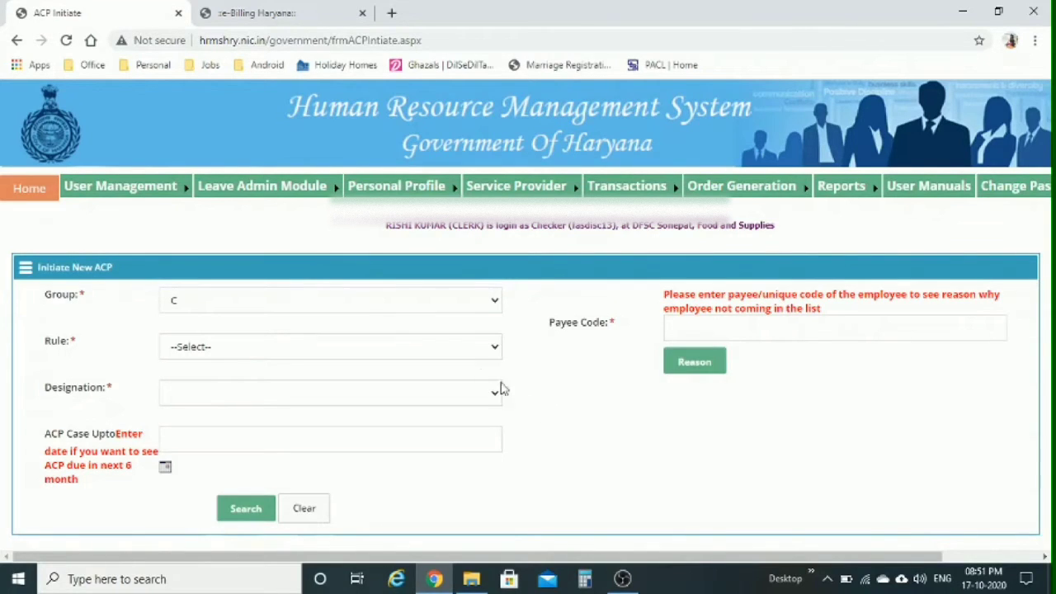
click(471, 354)
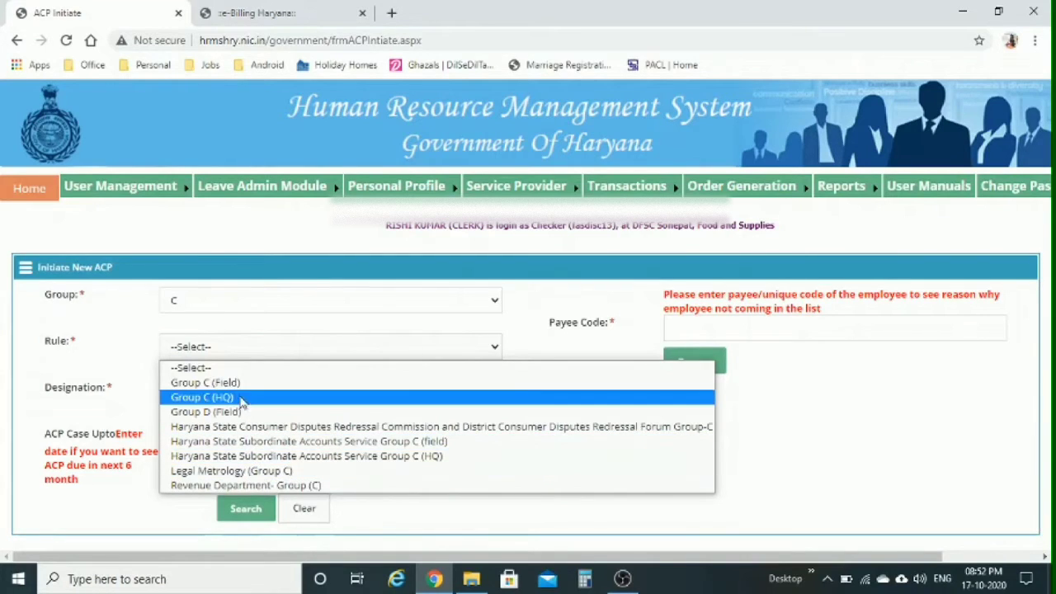
click(239, 382)
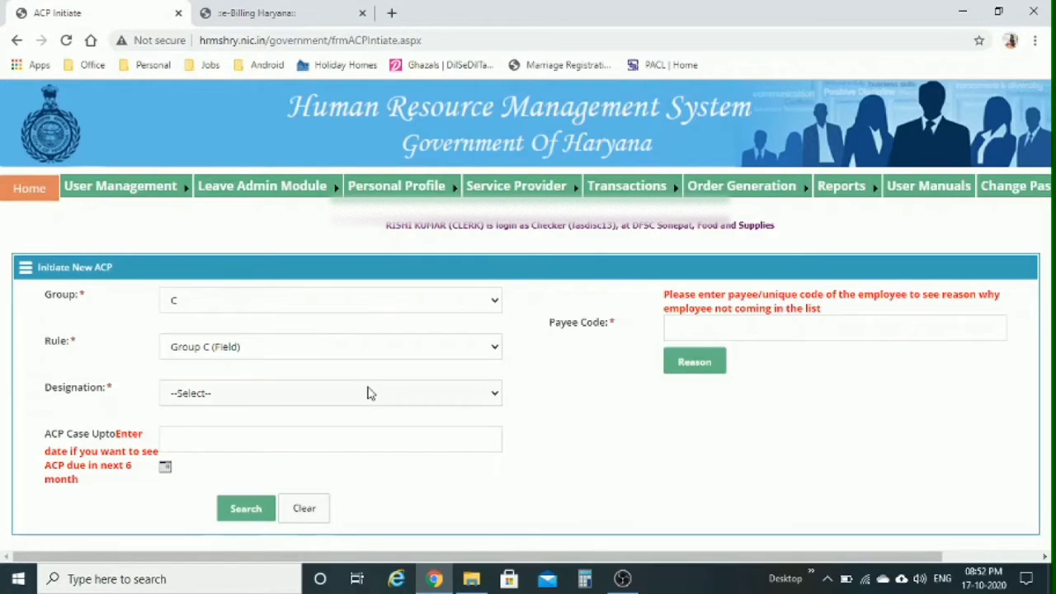
click(369, 394)
scroll(236, 167, down, 1)
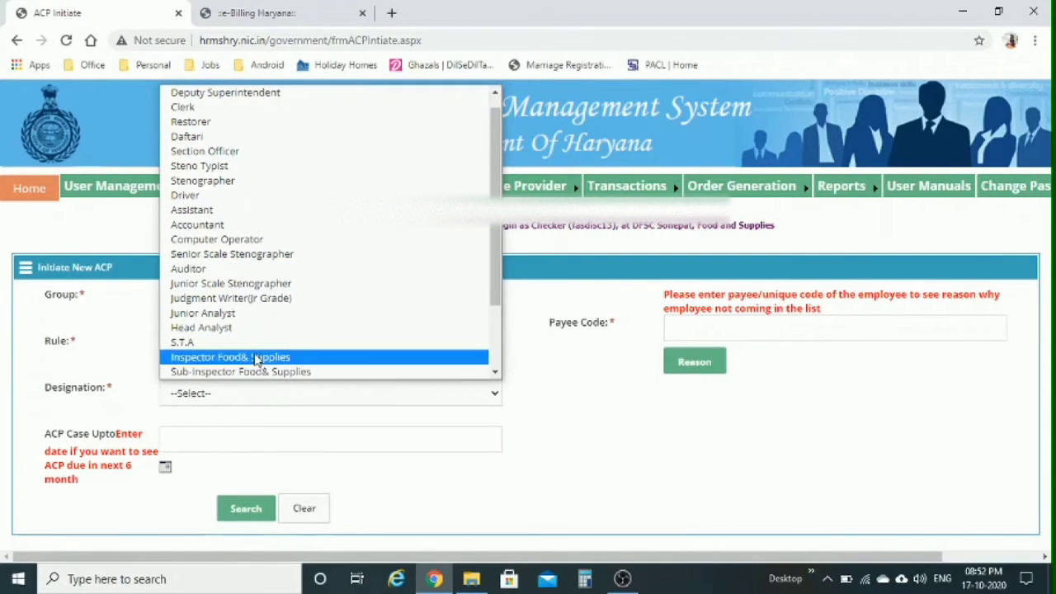
click(259, 372)
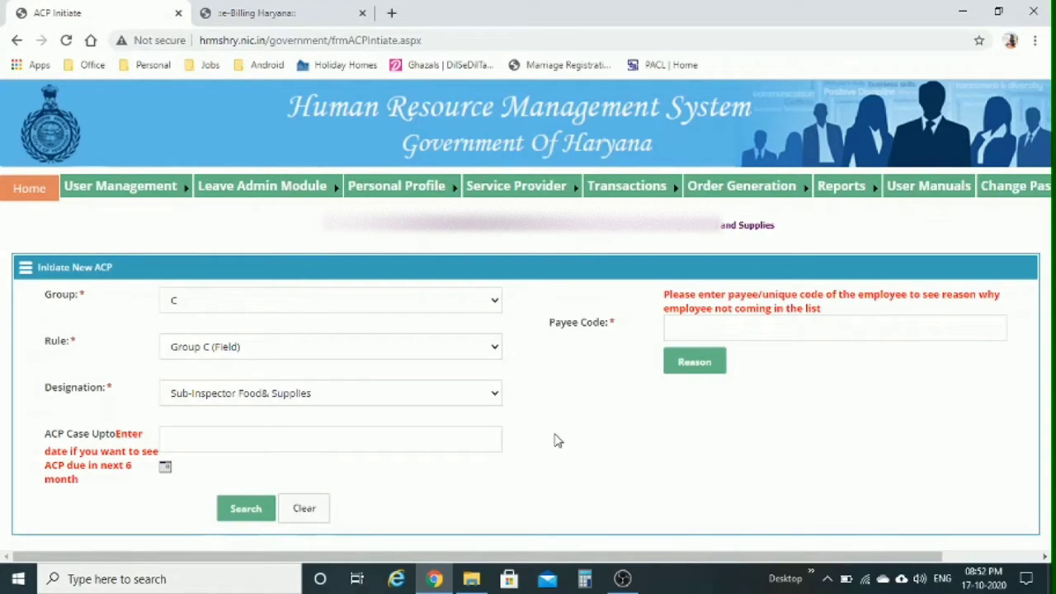
Set the ACP Case Upto date to 09/10/2020 and search for the due cases
click(165, 467)
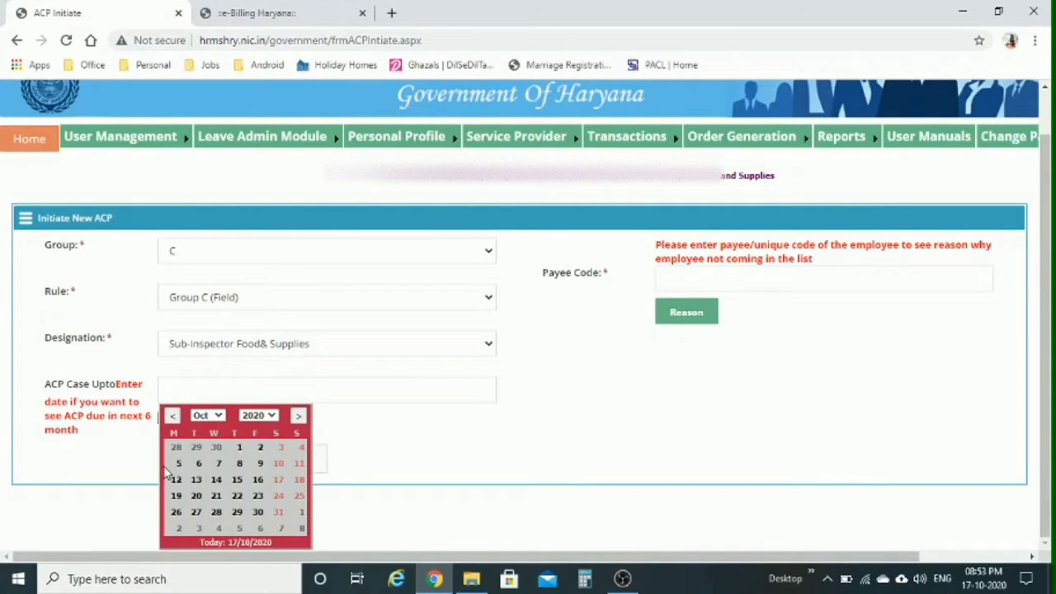
click(259, 463)
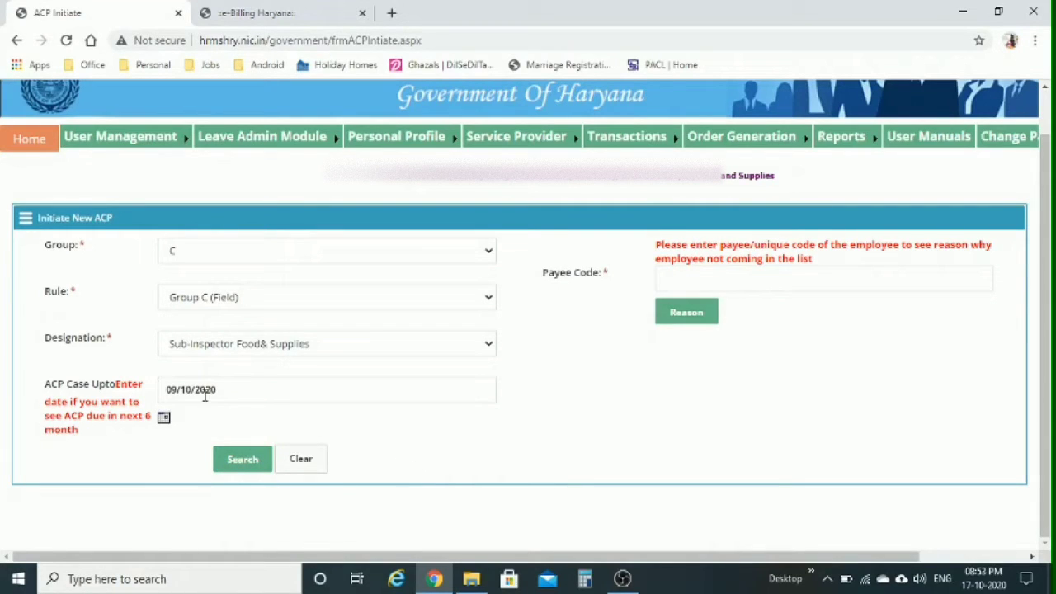
click(243, 465)
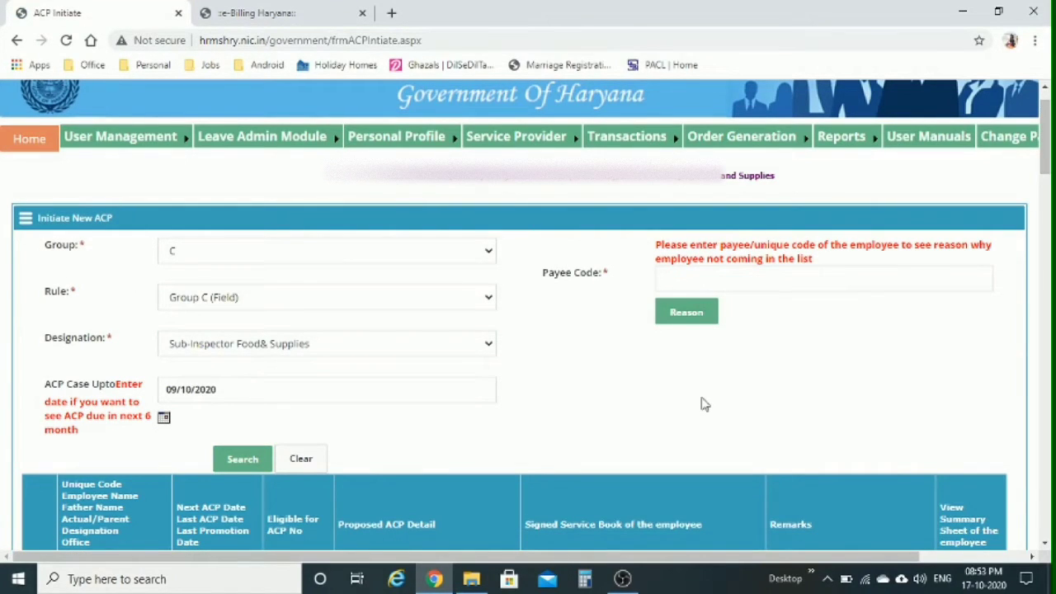
Review the payee code reason field and the listed employees' next ACP dates, last promotion dates and proposed ACP details
scroll(701, 409, down, 4)
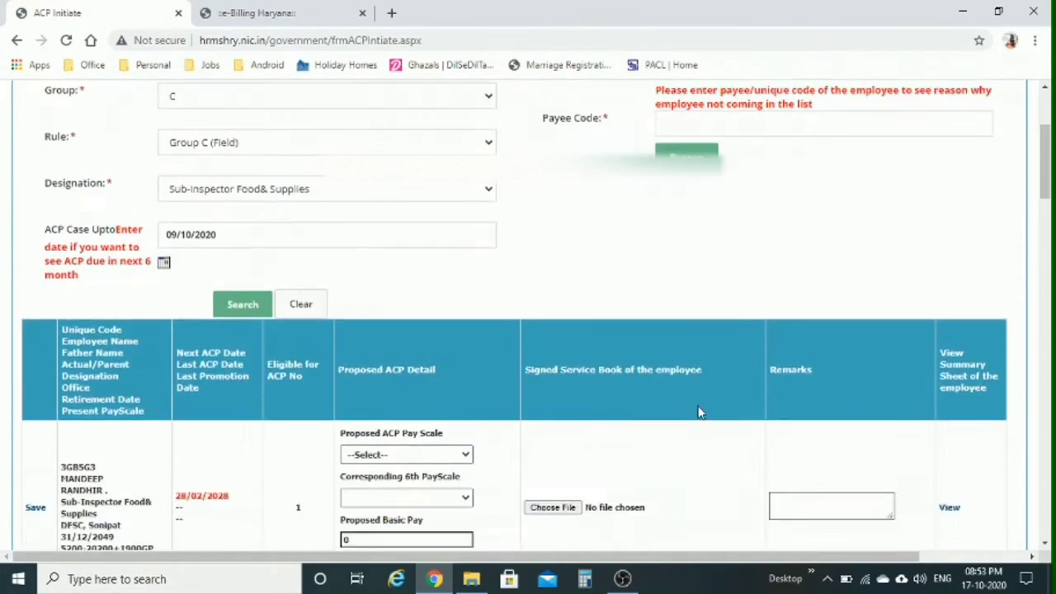
scroll(697, 413, down, 5)
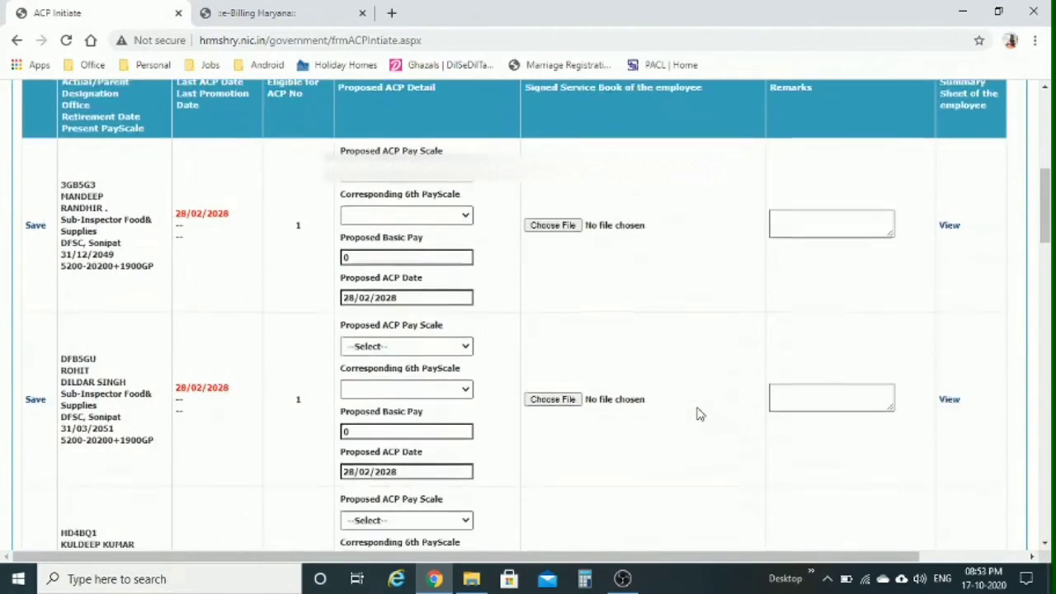
scroll(697, 414, down, 2)
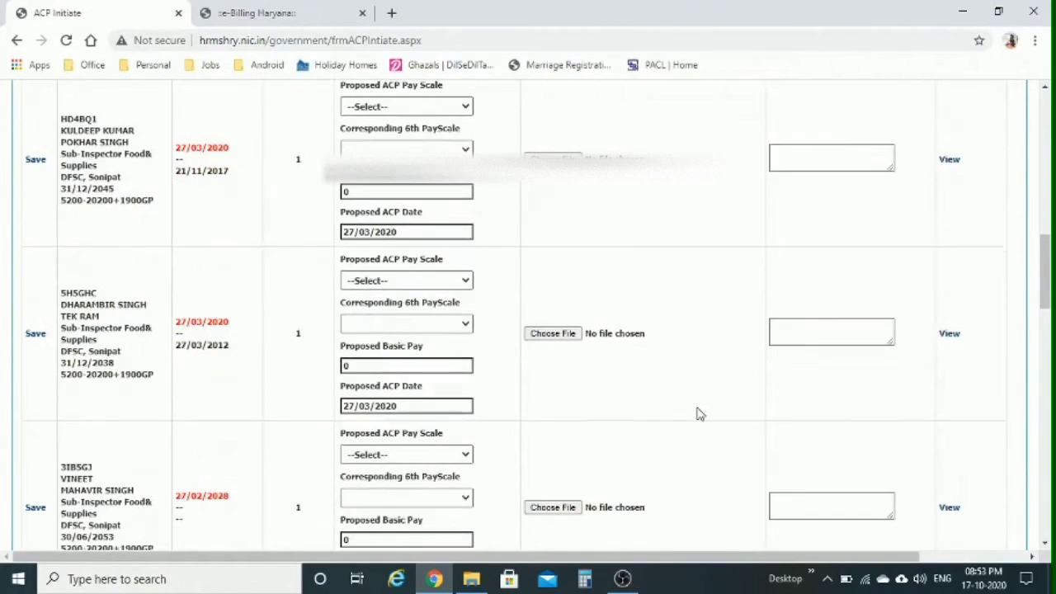
scroll(697, 413, up, 12)
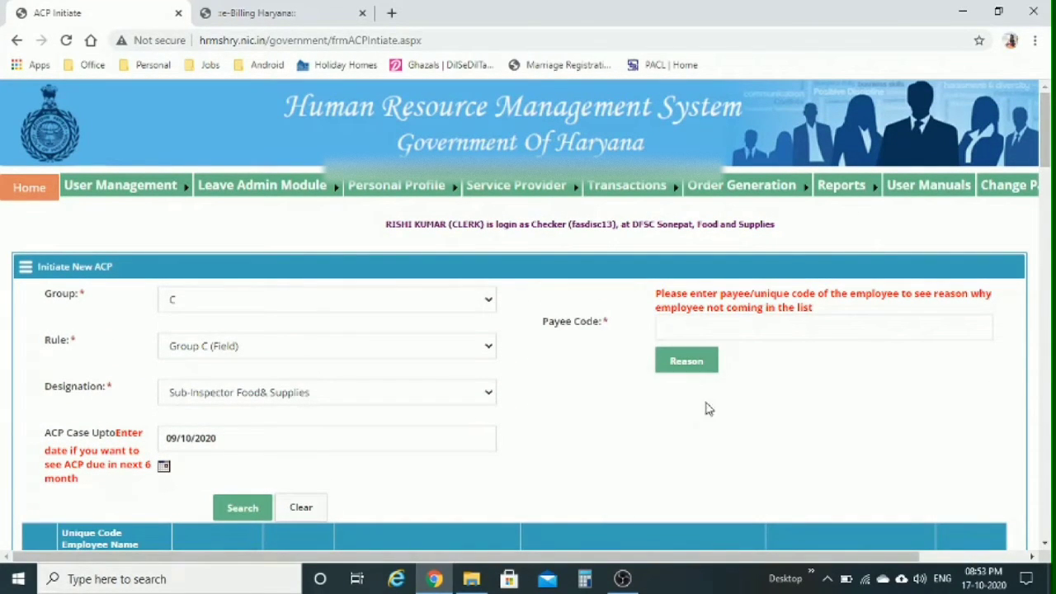
click(753, 321)
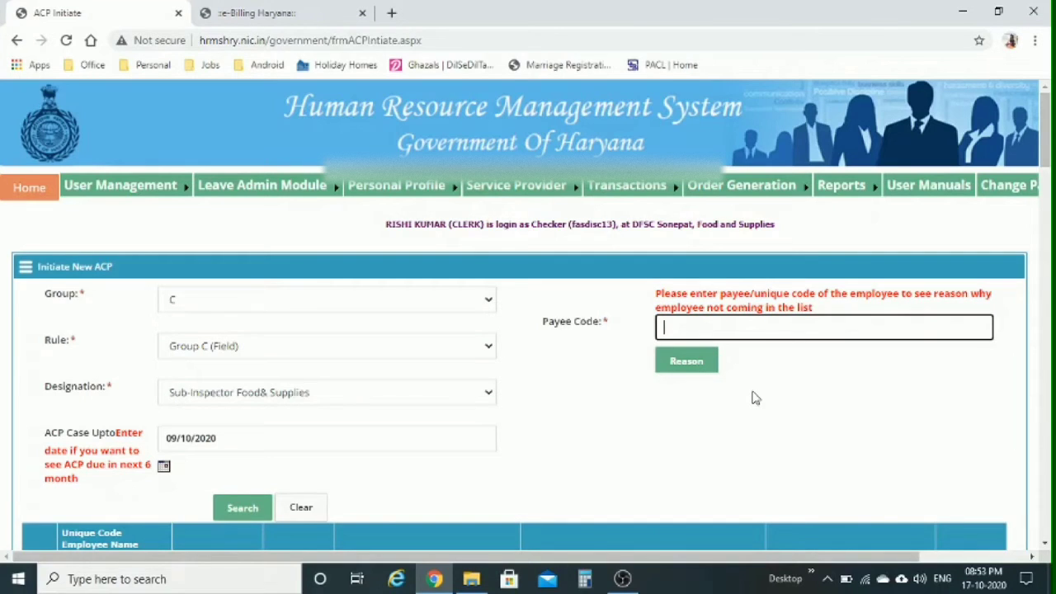
scroll(754, 398, down, 4)
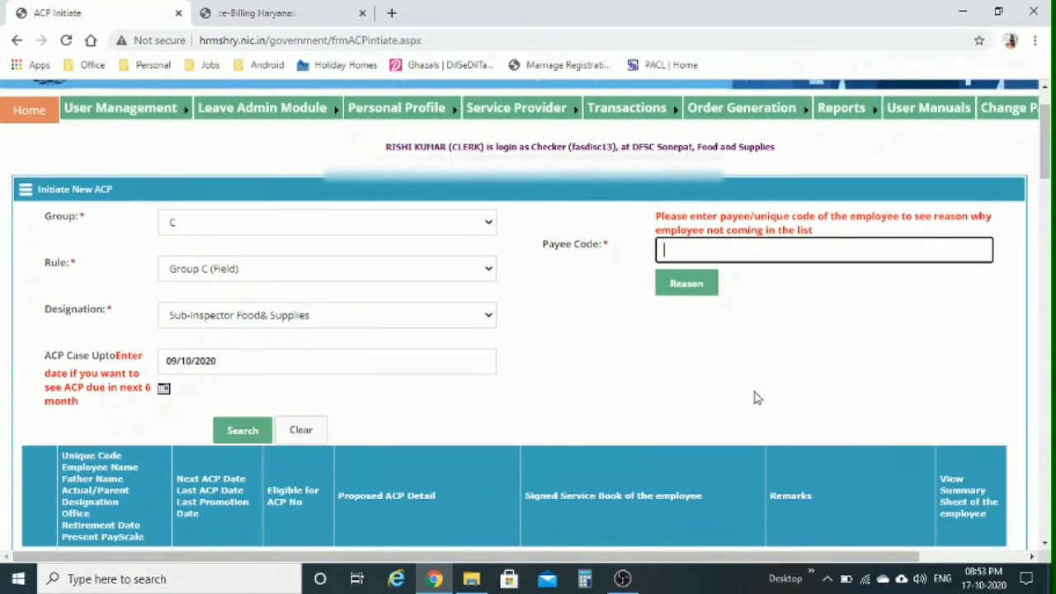
scroll(754, 399, down, 8)
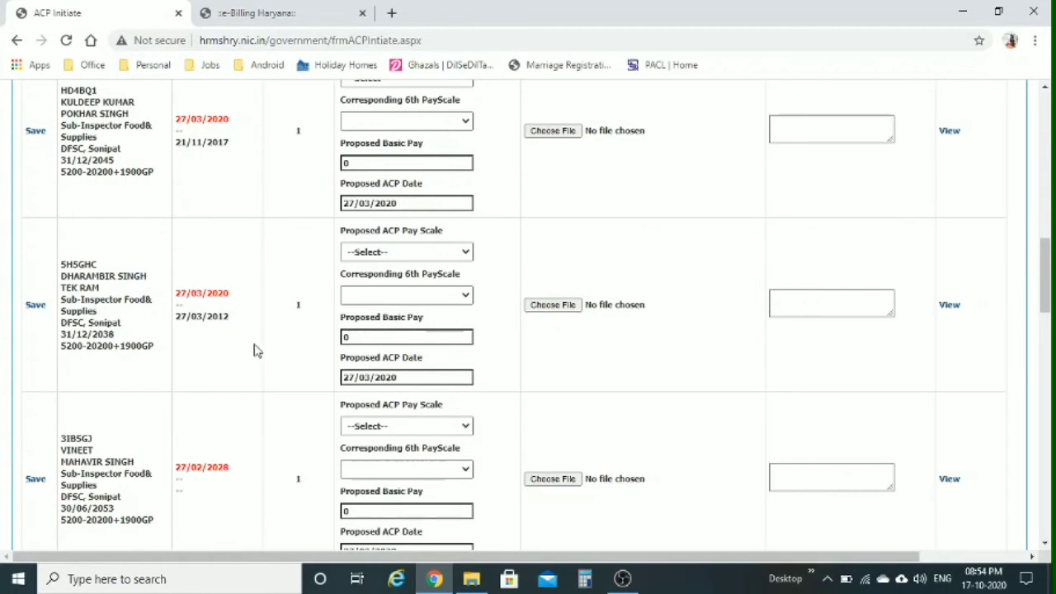
scroll(249, 326, down, 3)
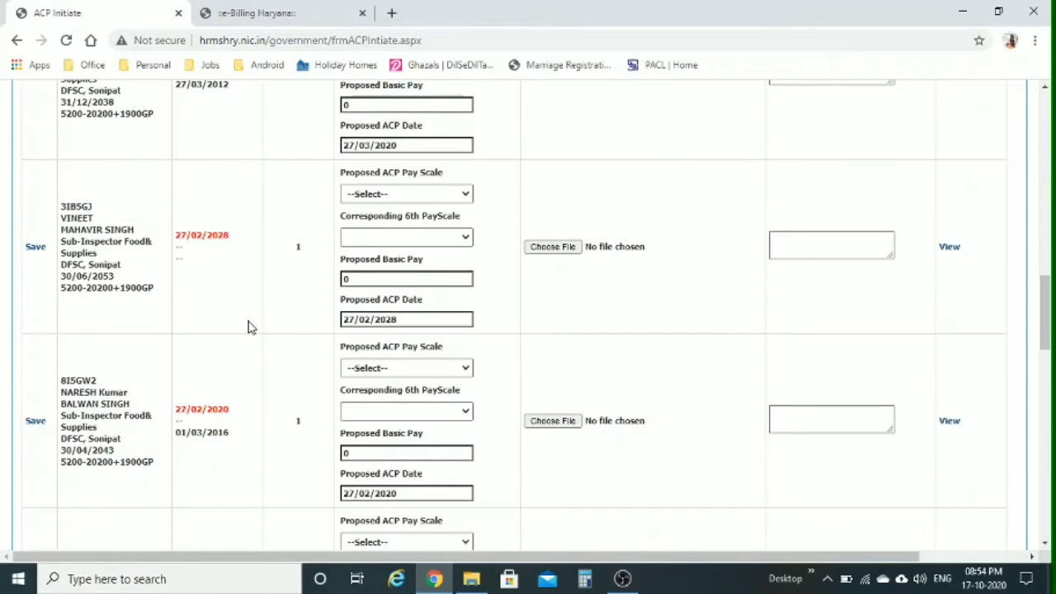
scroll(249, 327, down, 3)
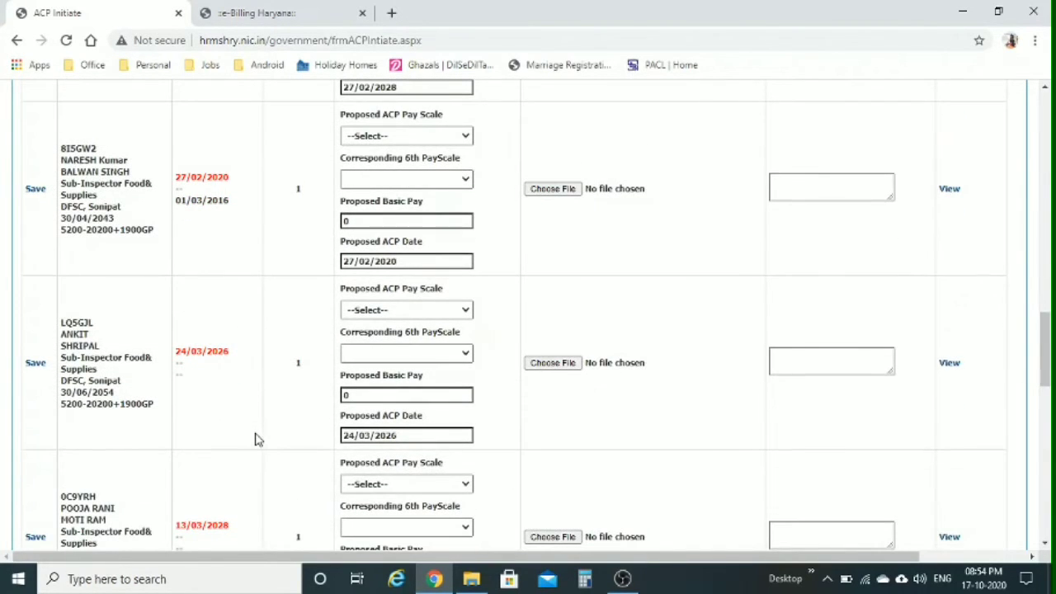
scroll(256, 439, down, 7)
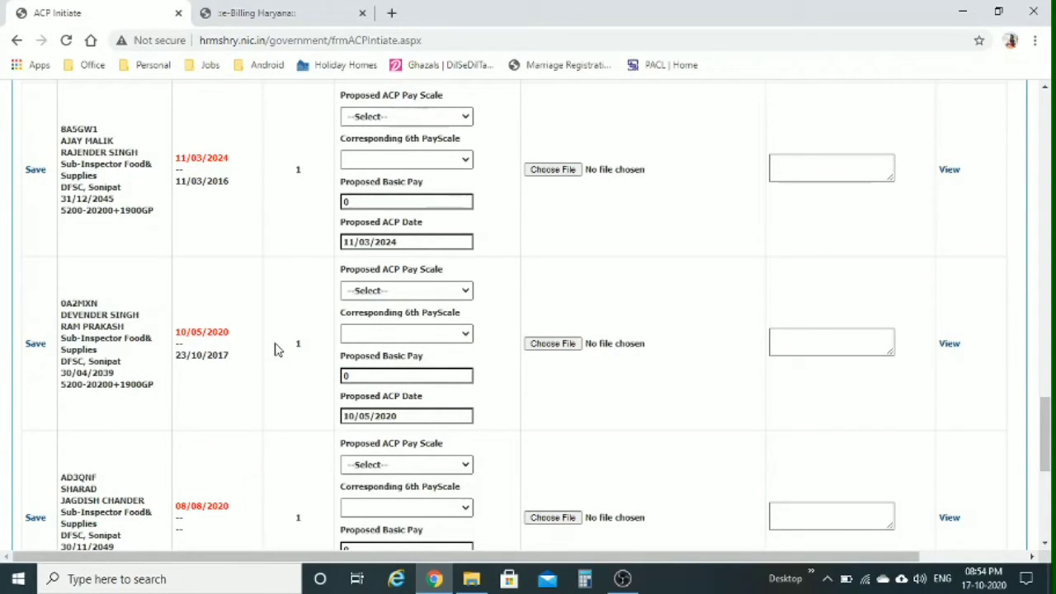
For the employee due on 10/05/2020, choose proposed ACP pay scale ACP-L-4 and corresponding 6th pay scale 5200-20200+2400GP
click(419, 291)
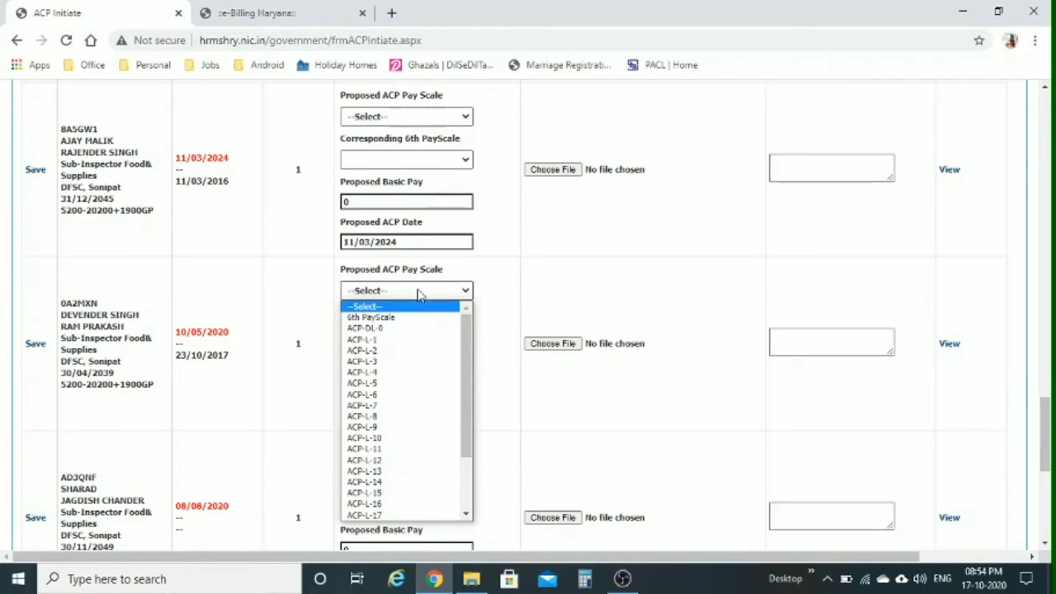
click(412, 380)
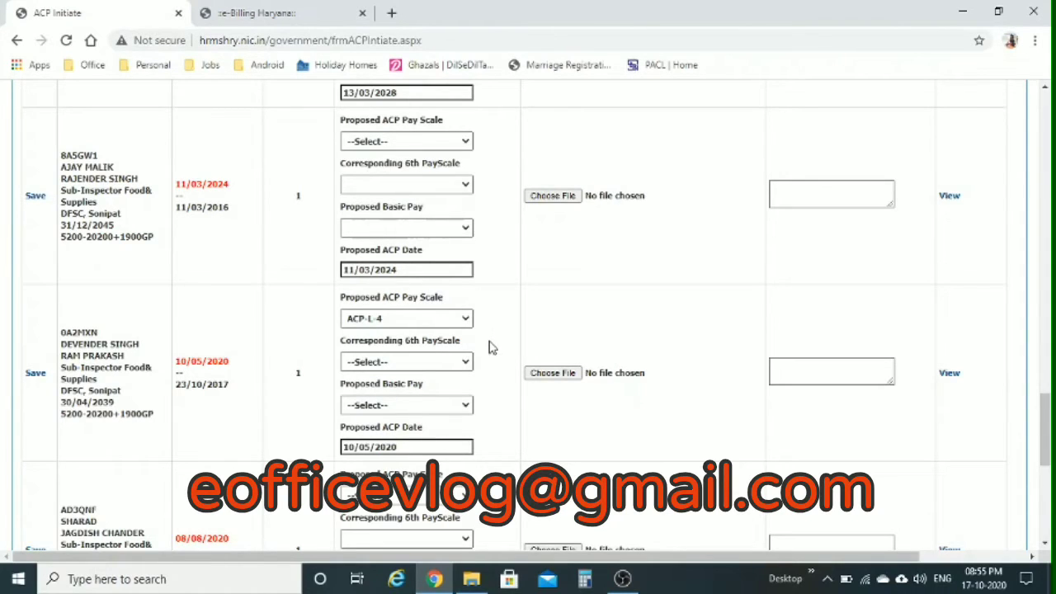
scroll(488, 348, down, 1)
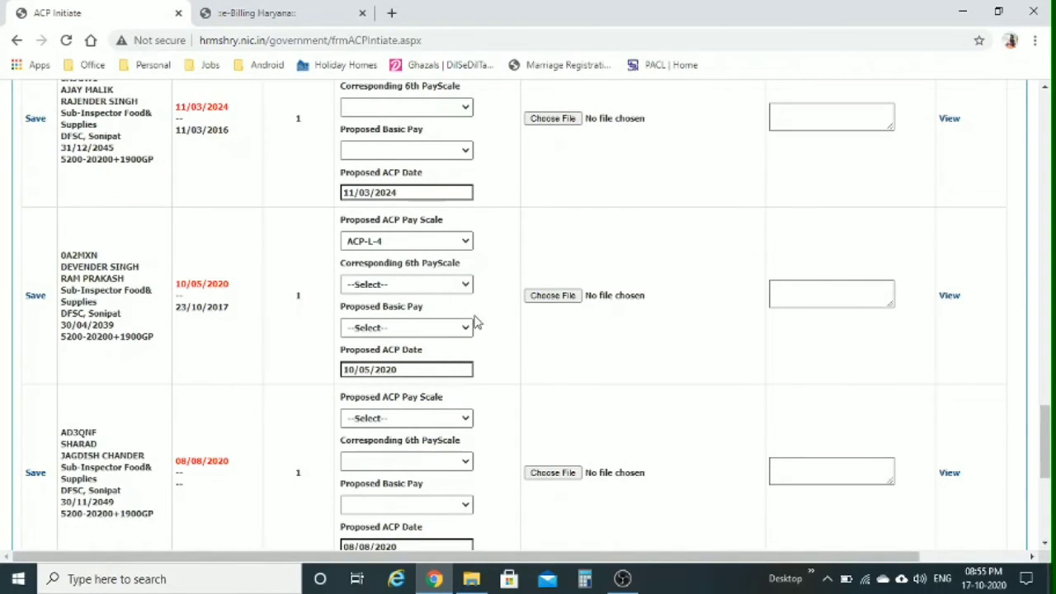
click(459, 289)
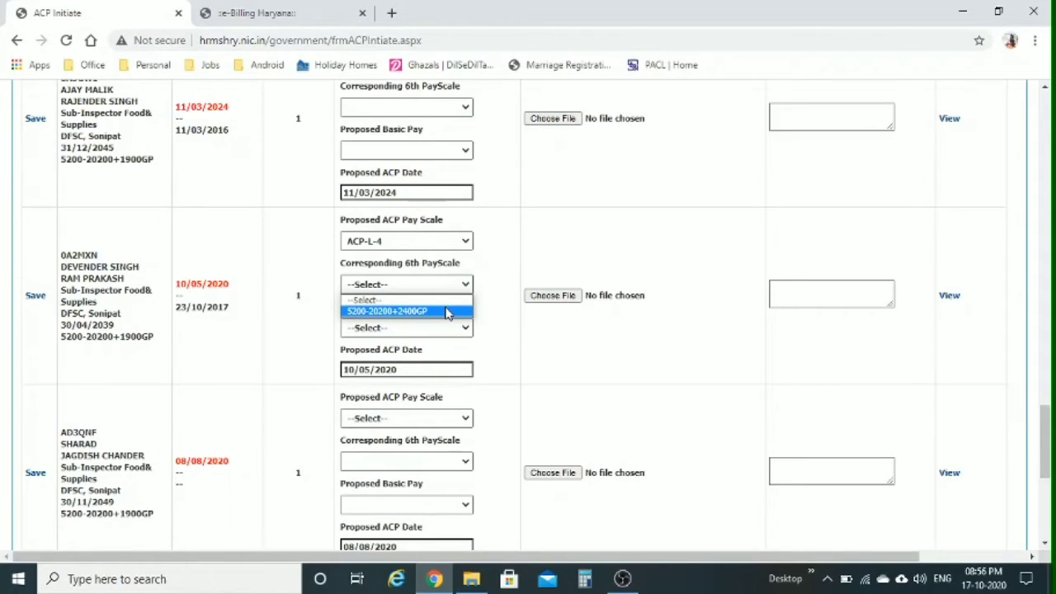
click(446, 312)
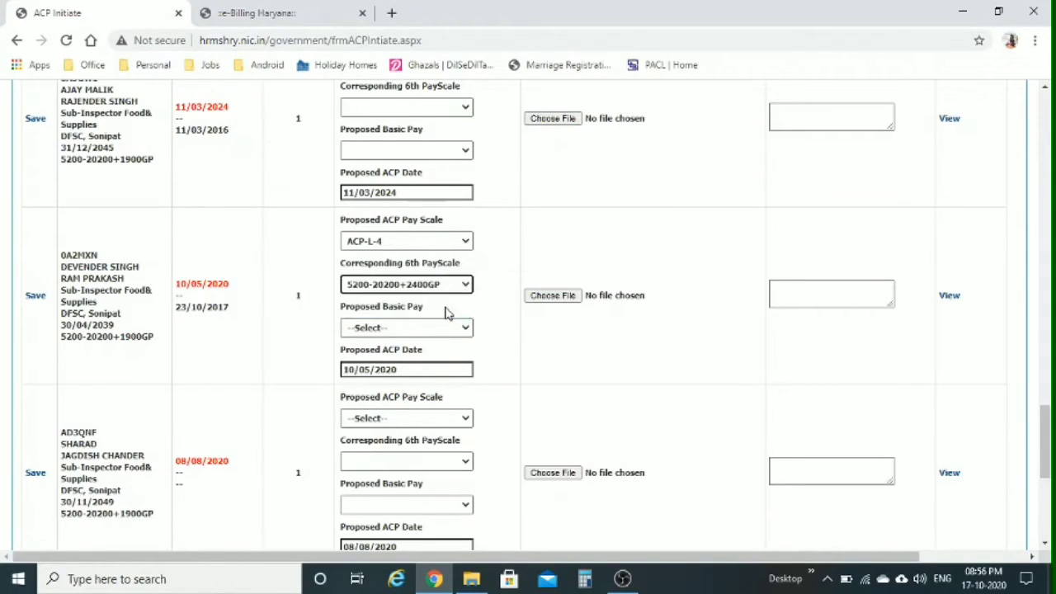
Set the proposed basic pay of the employee with pay scale ACP-L-4 to 25500
scroll(446, 312, down, 1)
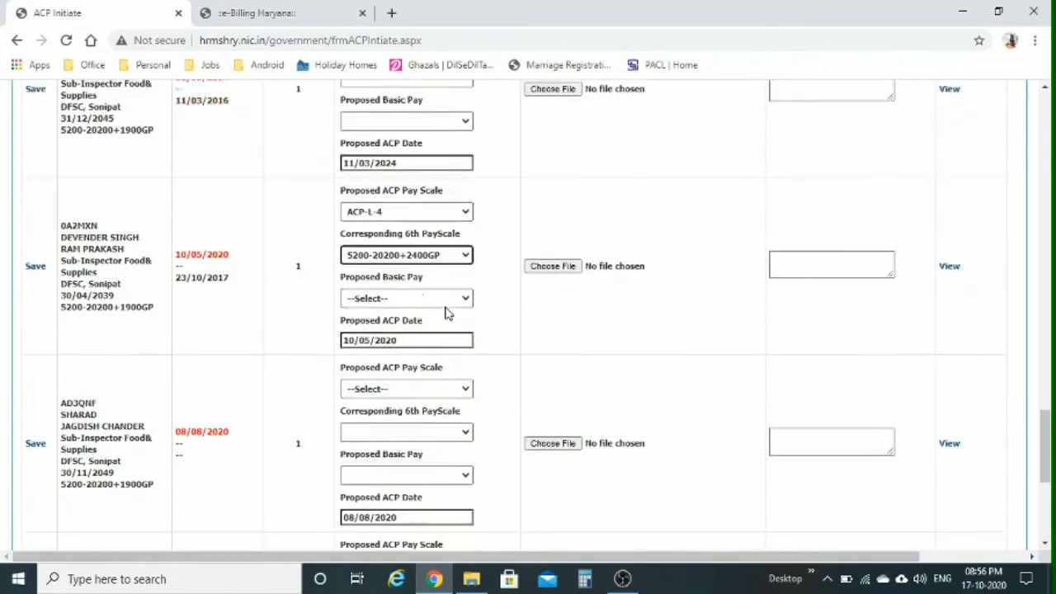
scroll(446, 312, down, 1)
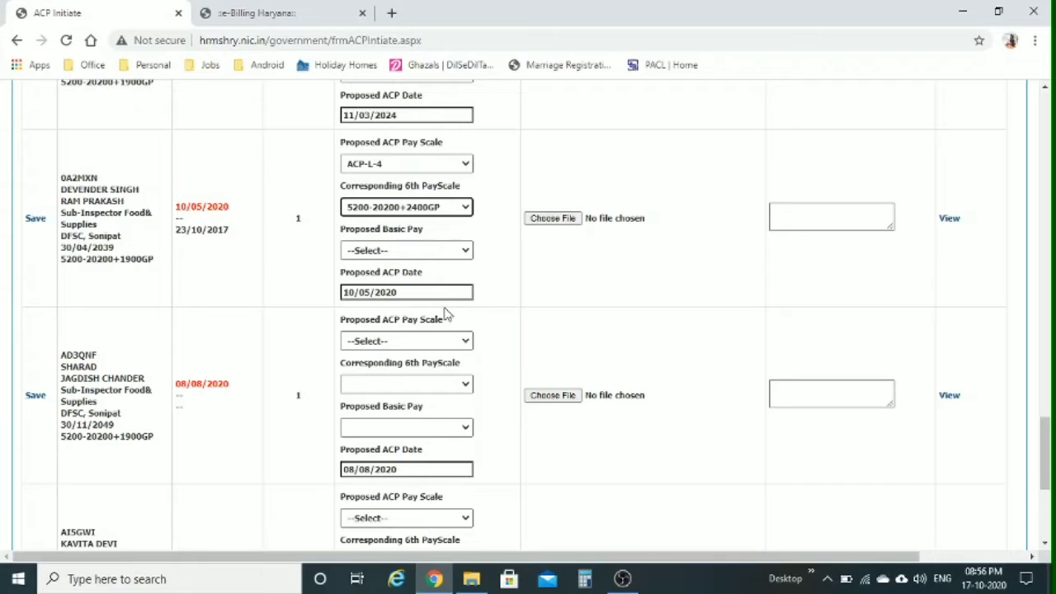
click(441, 252)
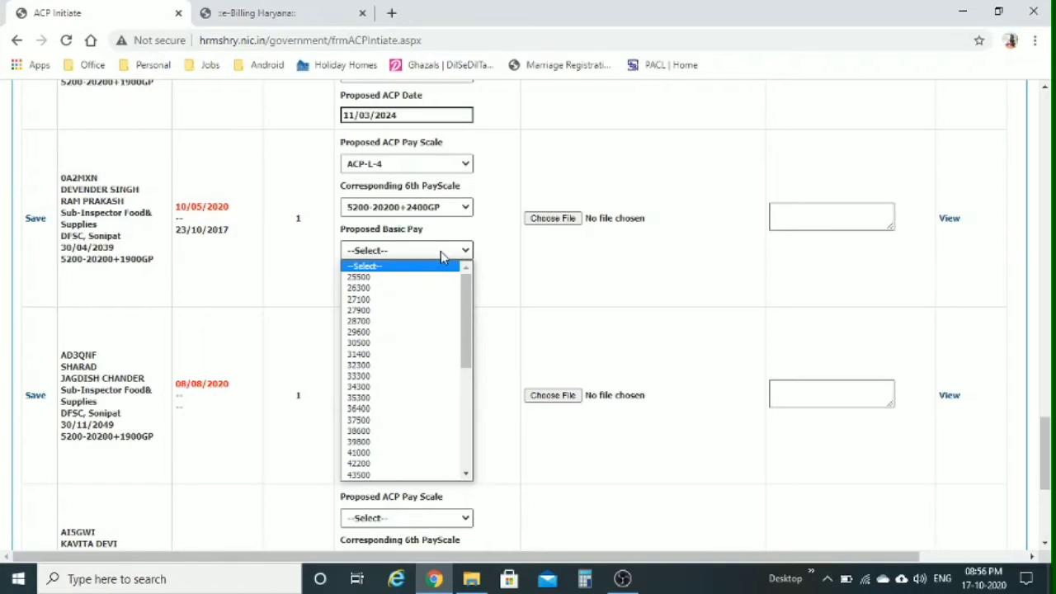
click(394, 277)
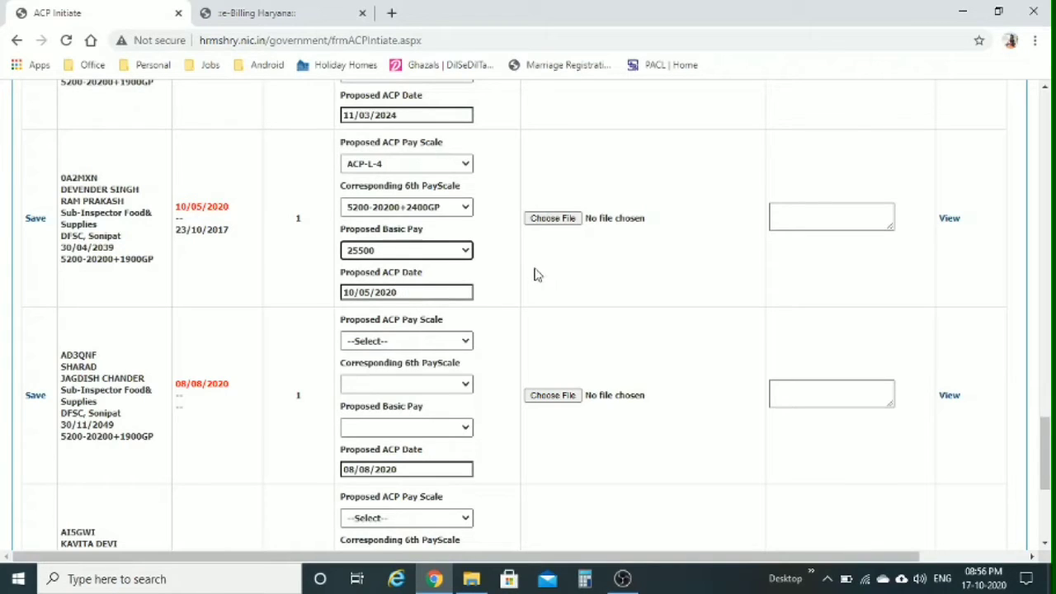
Change the same employee's proposed ACP date to 01/06/2020
scroll(538, 275, down, 1)
scroll(396, 256, up, 1)
drag(371, 296, 303, 302)
text(01/)
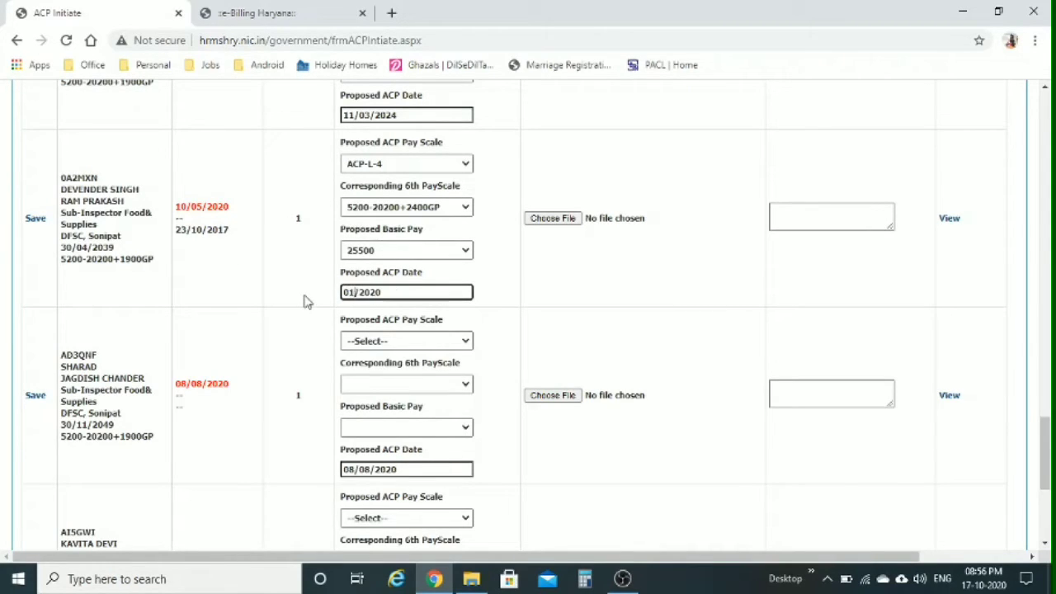
text(06)
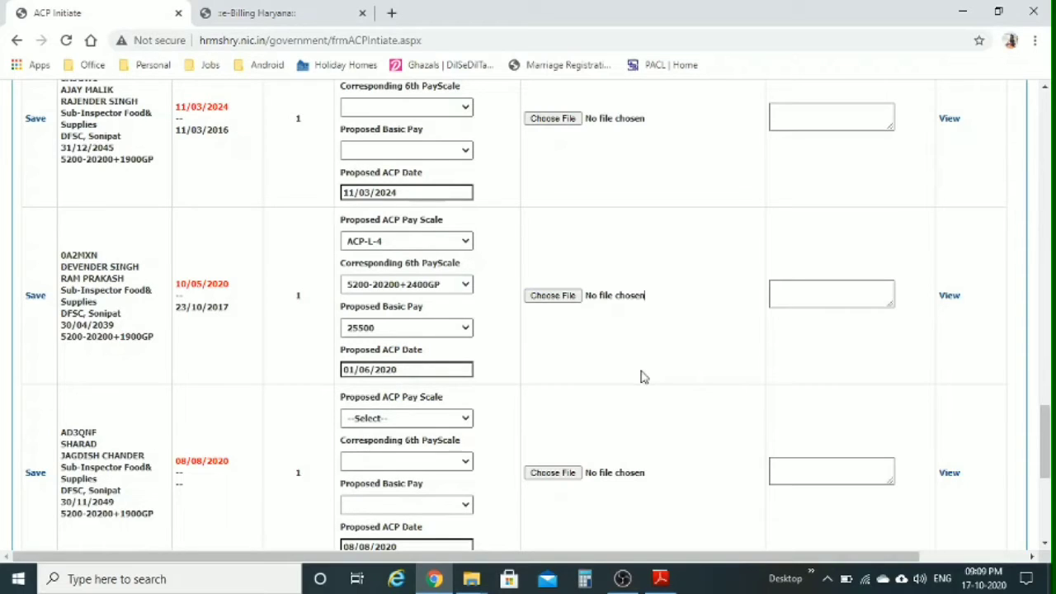
click(446, 241)
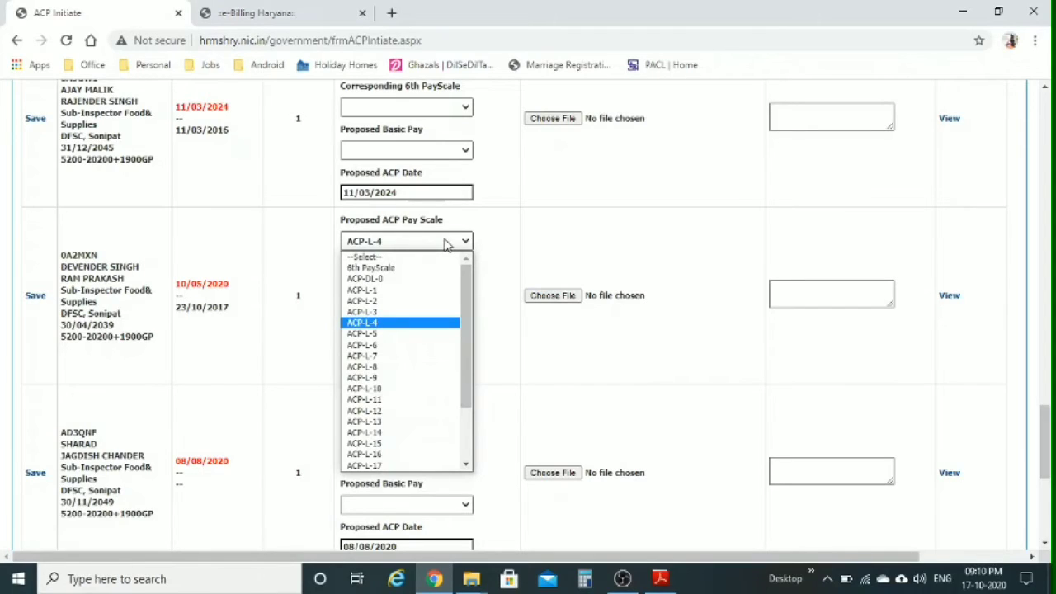
click(447, 241)
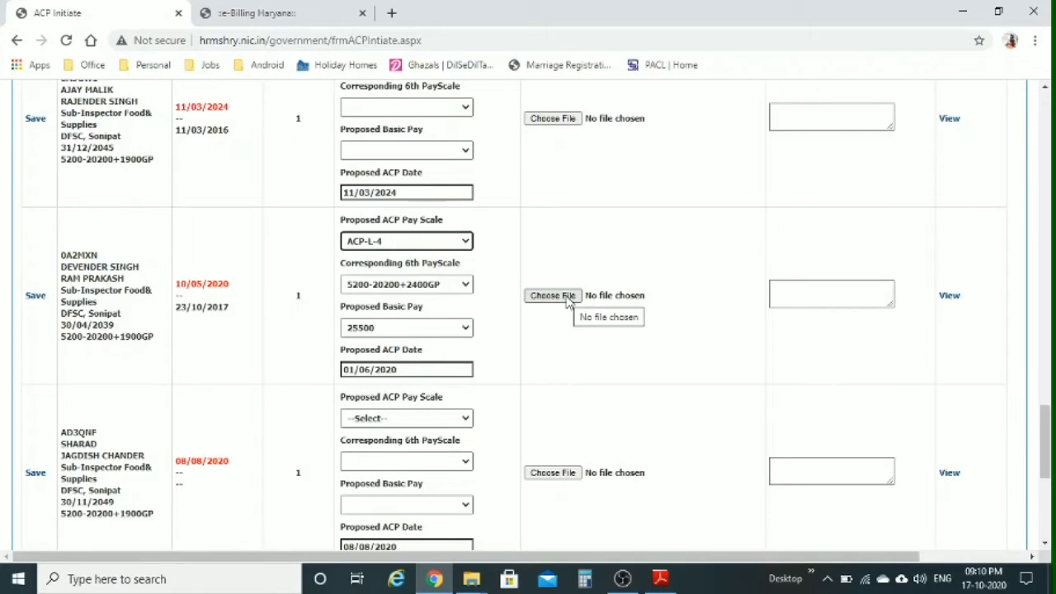
View the ACP processing report of the employee with proposed ACP date 01/06/2020 and examine the service history
click(951, 297)
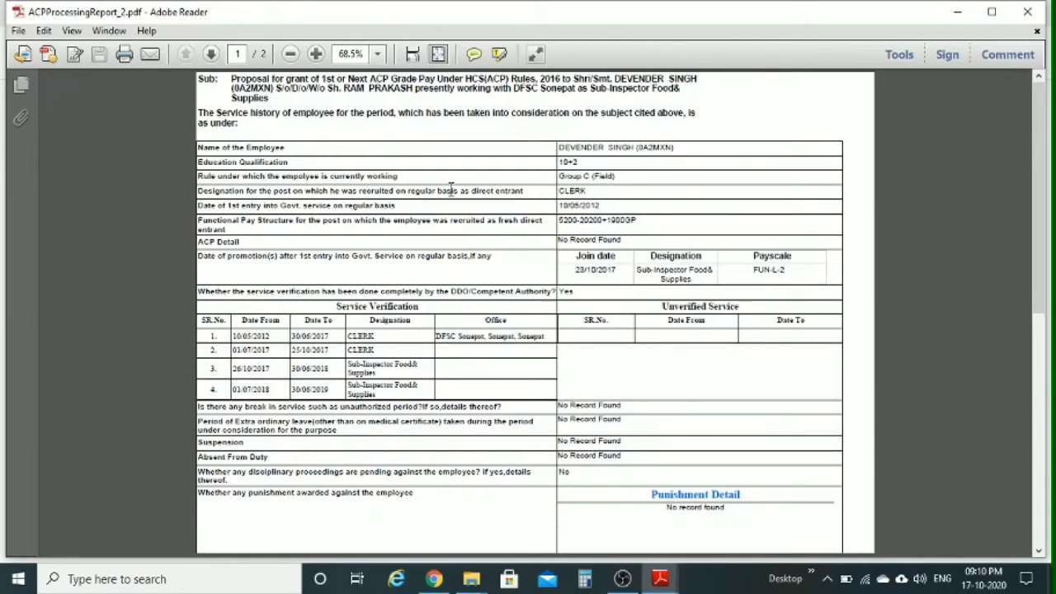
scroll(519, 270, down, 5)
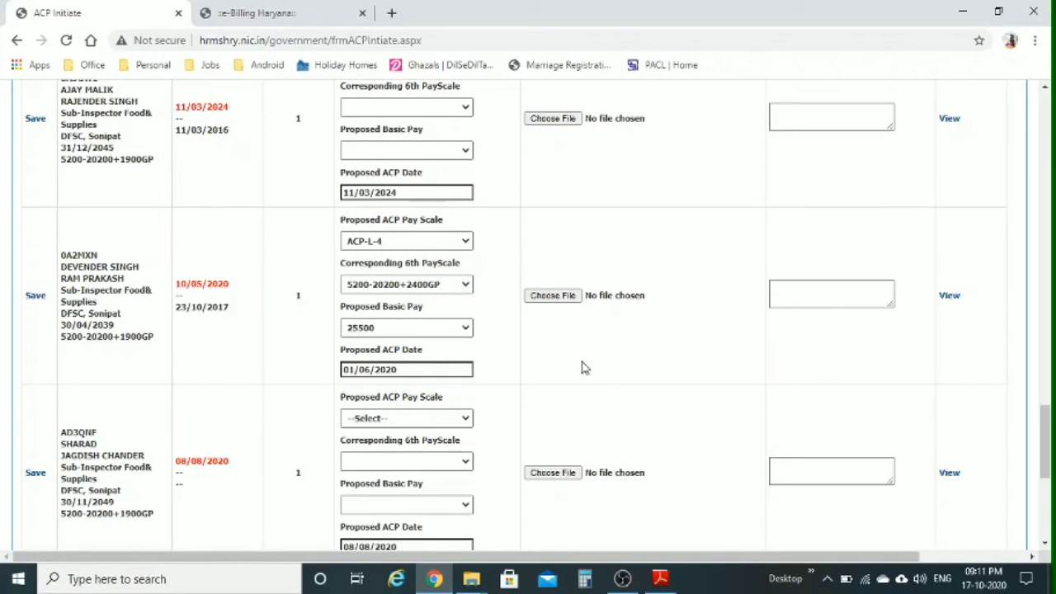
Attach the employee's ServiceBook PDF from the Desktop to the row with proposed basic pay 25500
click(566, 299)
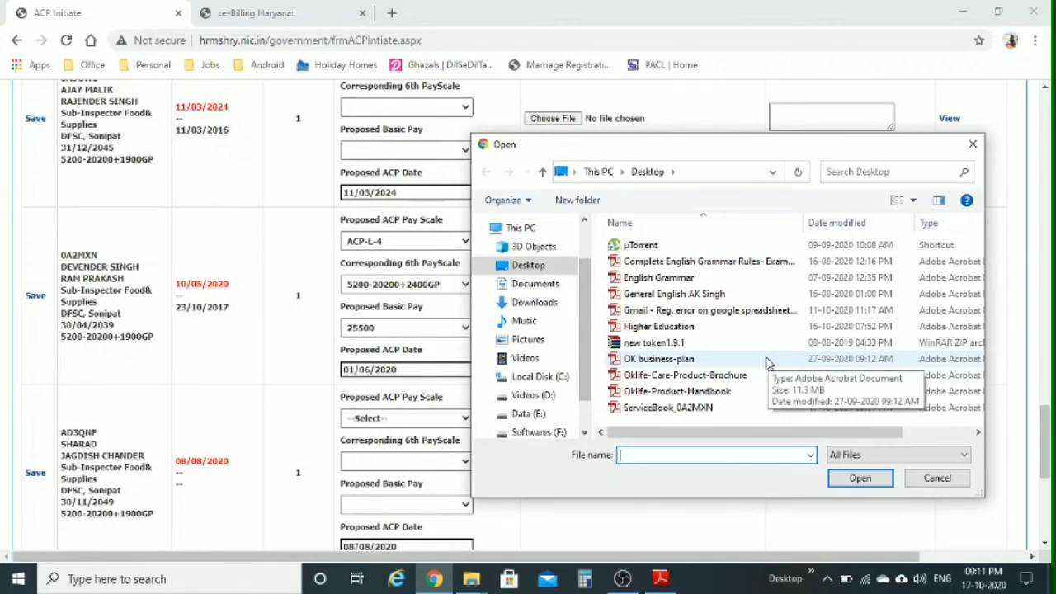
click(660, 407)
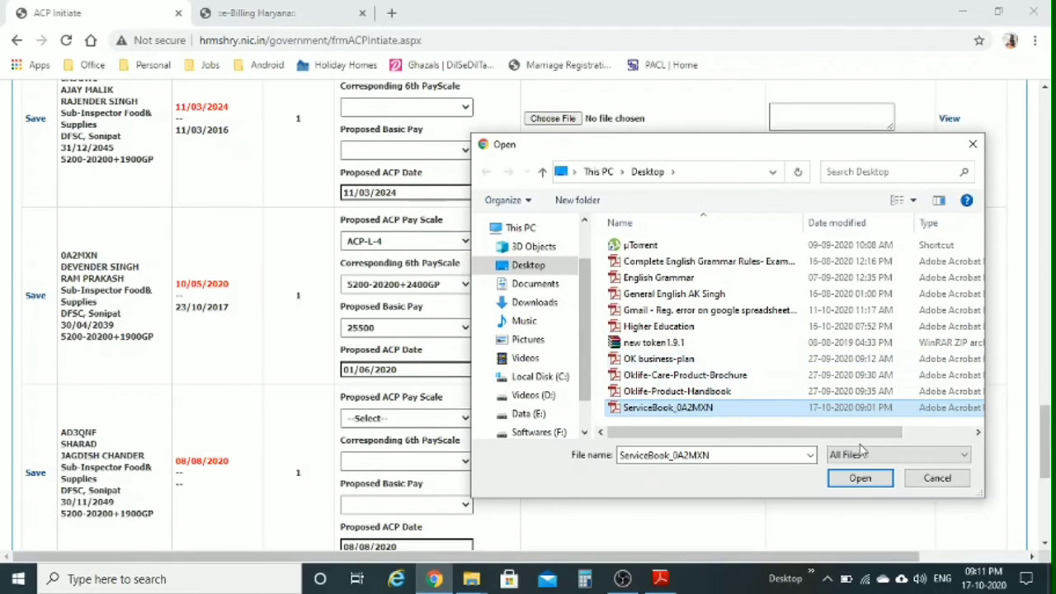
click(863, 478)
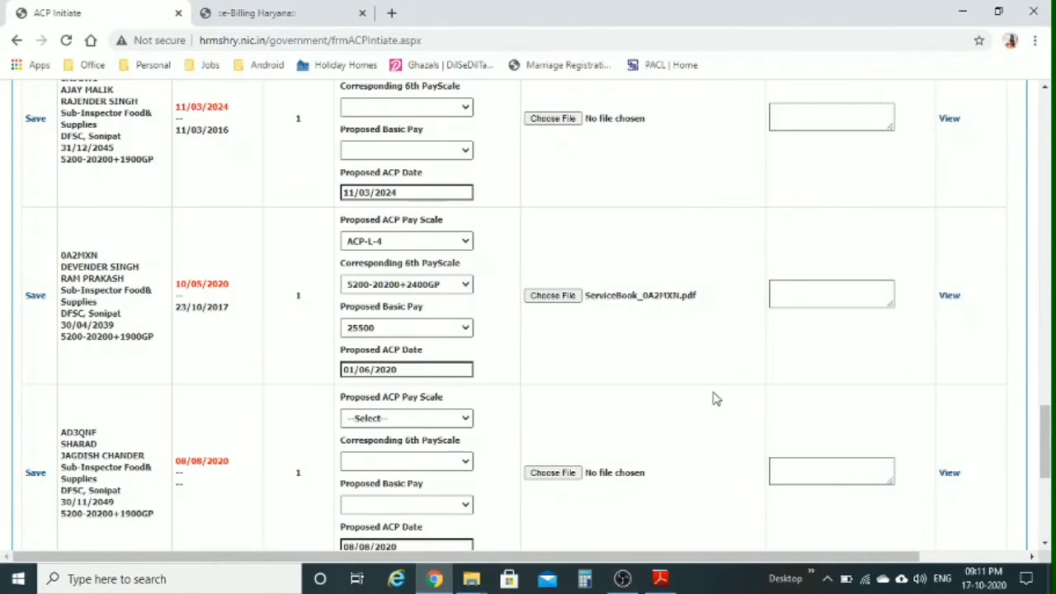
Enter the remark "1st ACP" for the same employee and save the ACP proposal
click(786, 296)
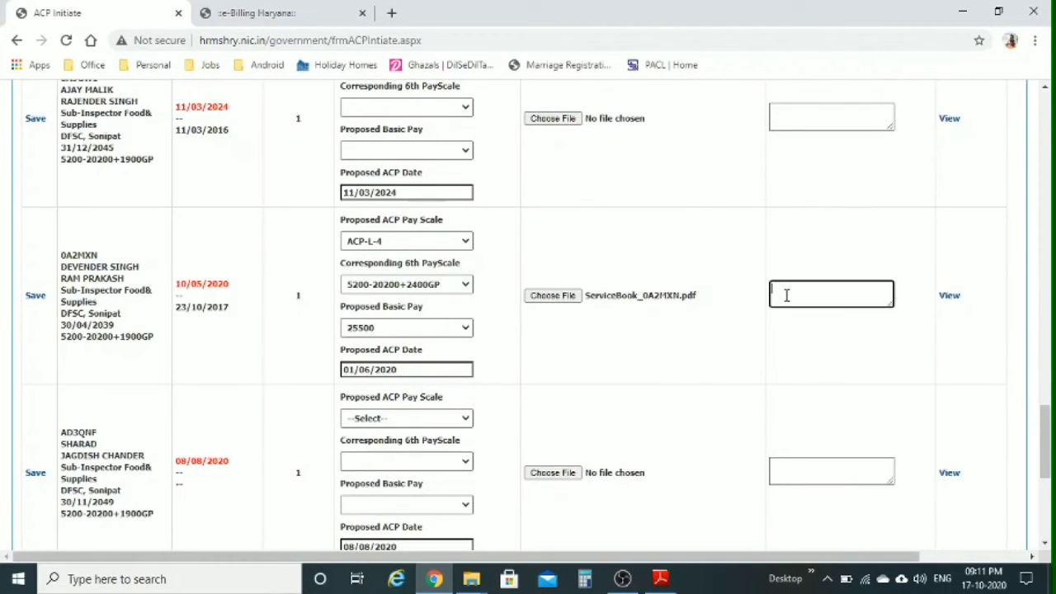
text(1st)
text(-A)
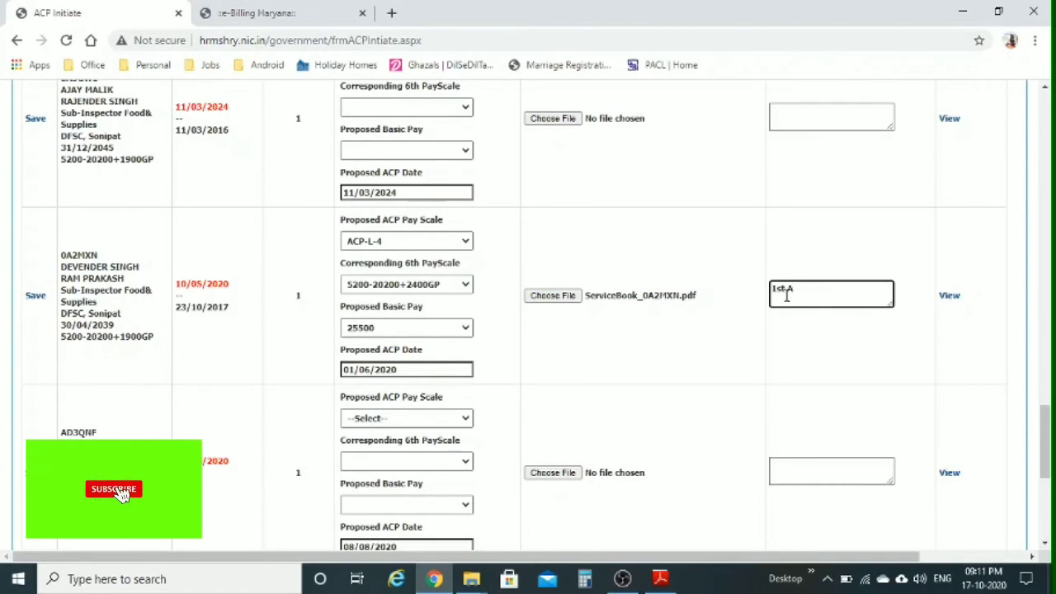
text(CP)
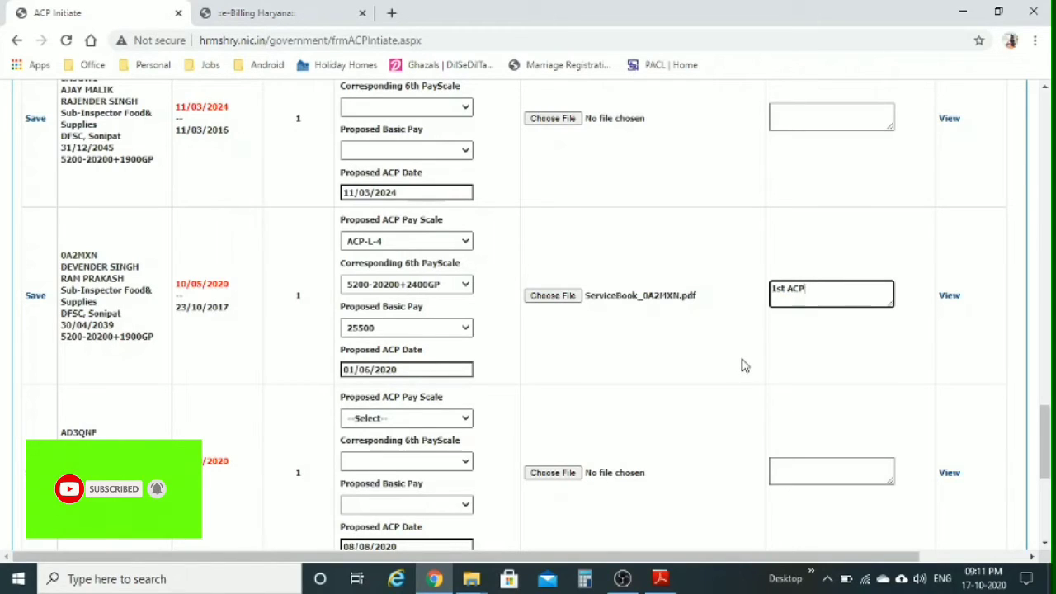
click(36, 296)
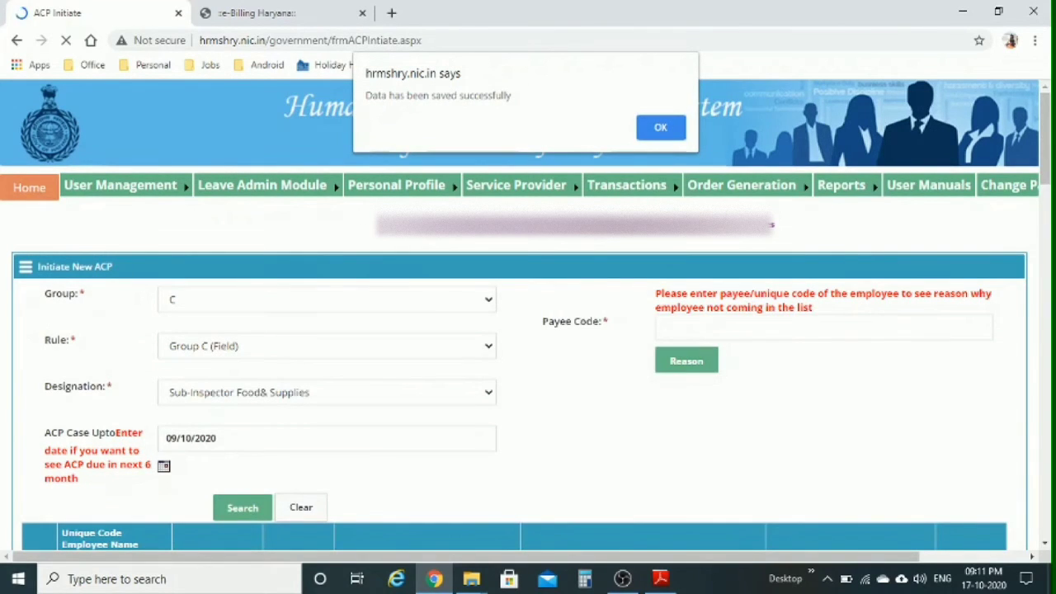
click(660, 127)
Open the ACP Forward page and review its instructions and the pending case's CCA and ACR levels
mouse_move(752, 243)
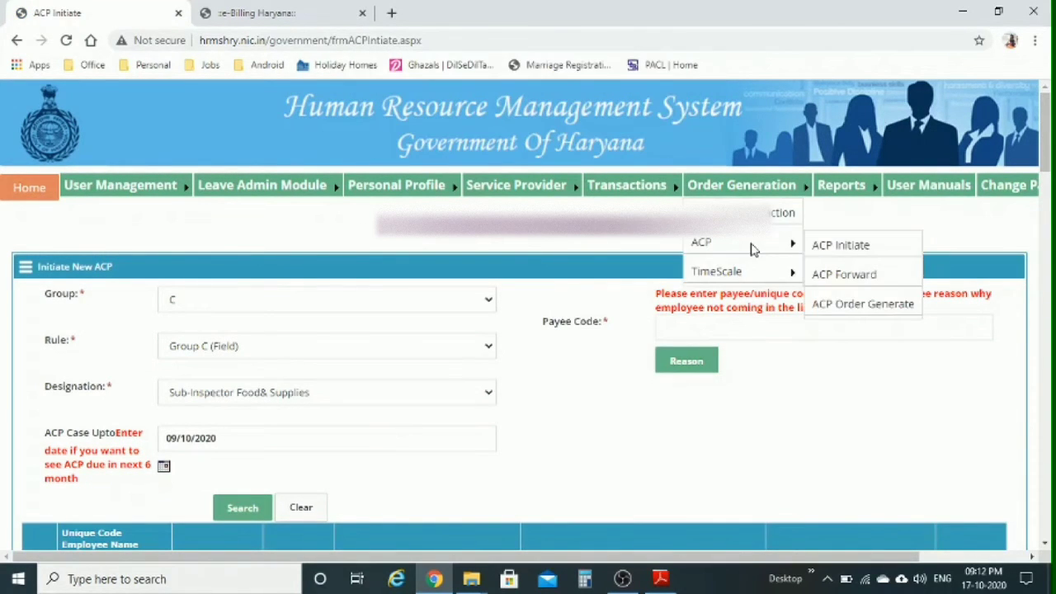
click(855, 283)
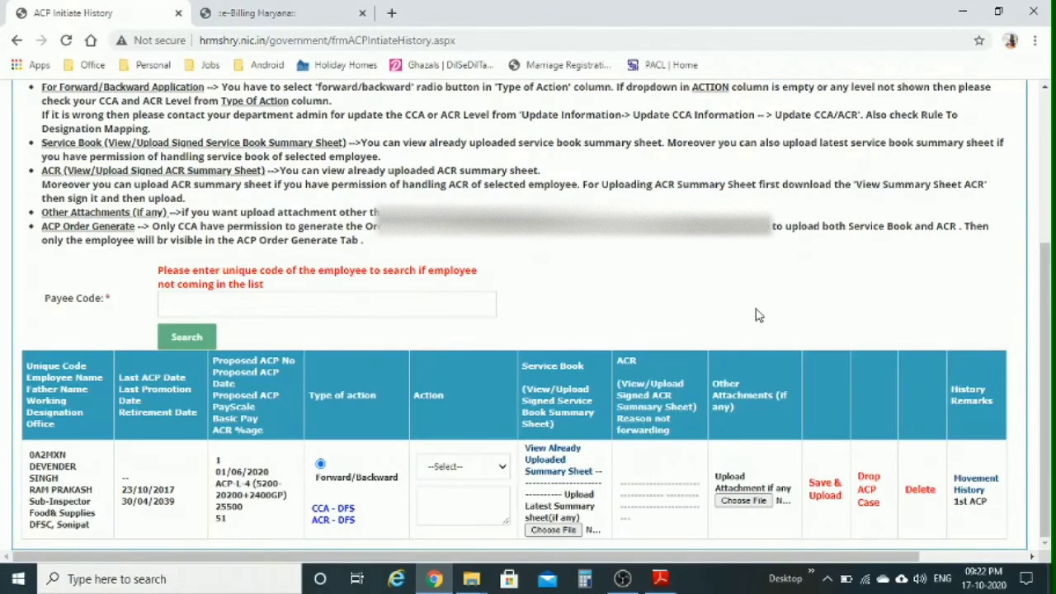
scroll(559, 352, up, 3)
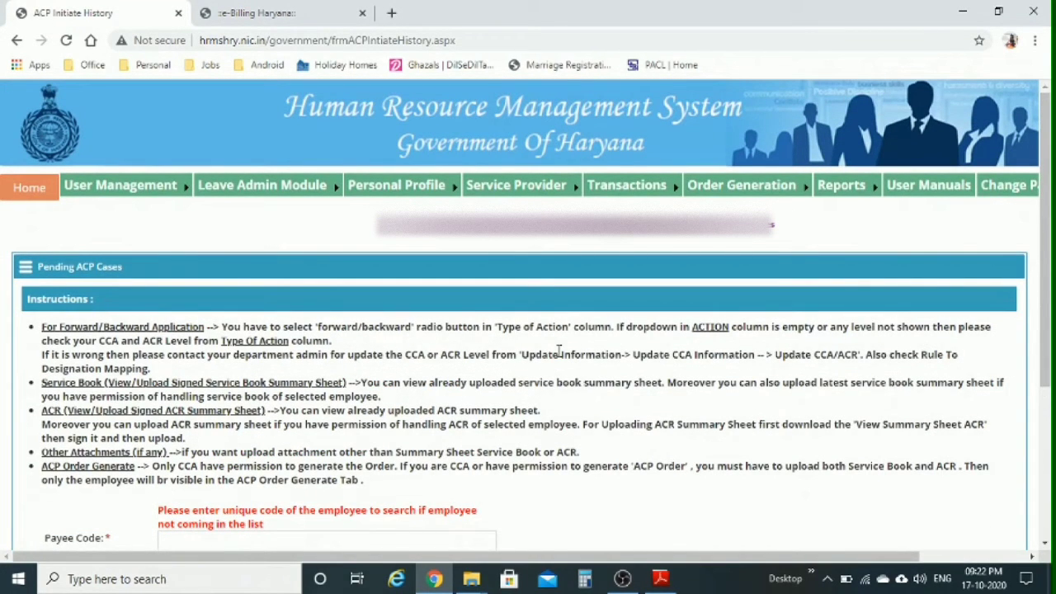
scroll(558, 352, down, 2)
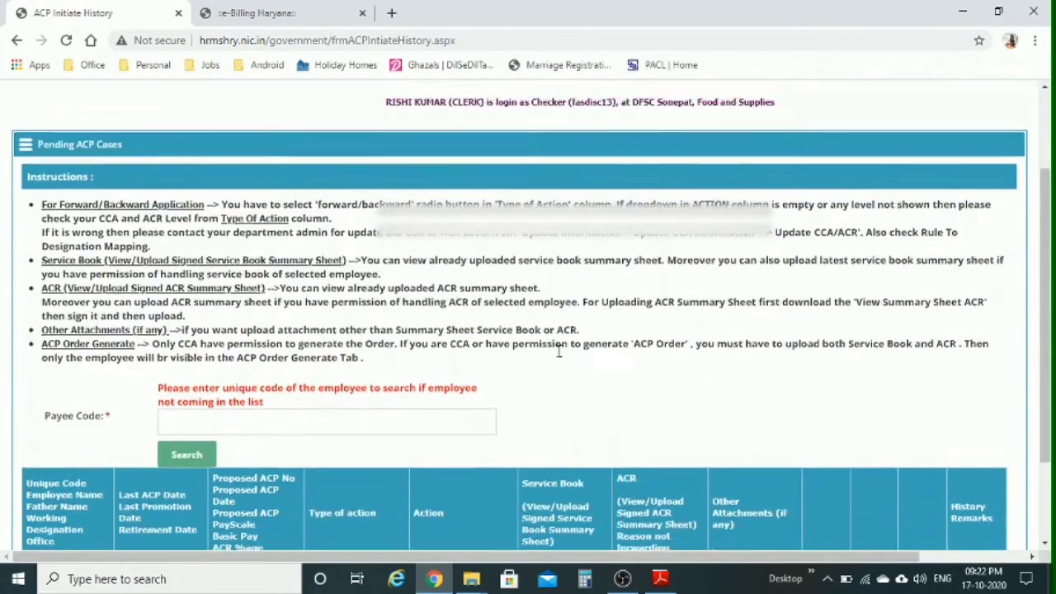
scroll(558, 358, down, 1)
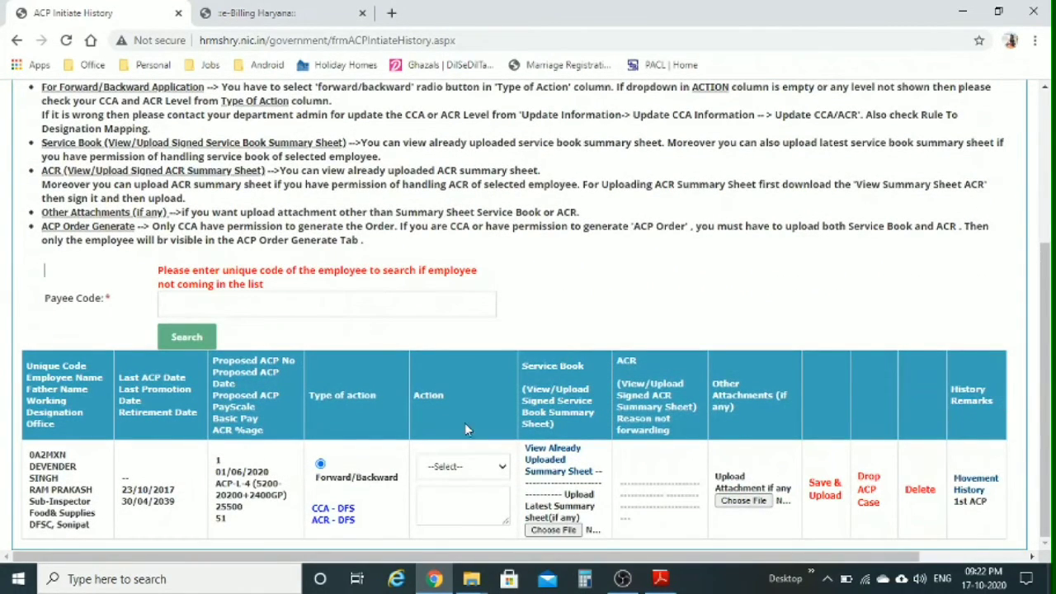
click(386, 458)
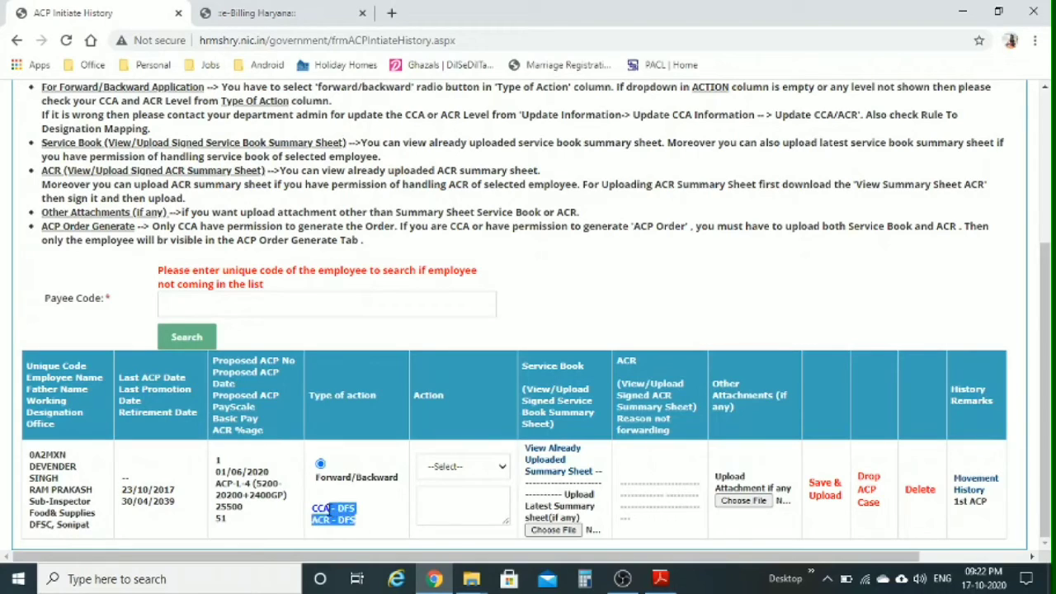
triple_click(315, 508)
click(378, 501)
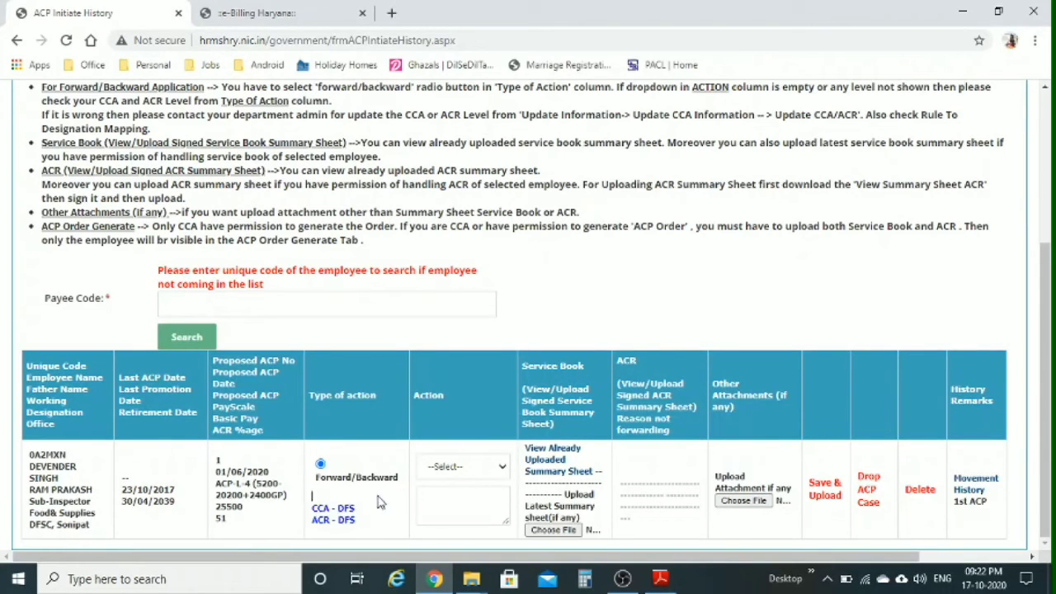
Choose ACR-DFS/fasdfsc5 as the forwarding action for the pending ACP case
click(503, 467)
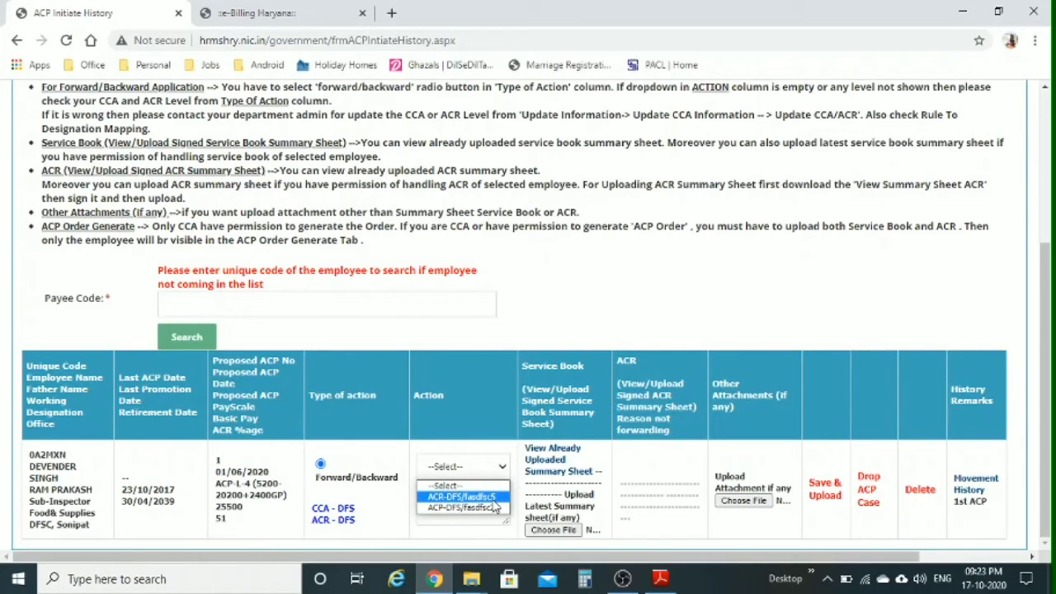
click(493, 497)
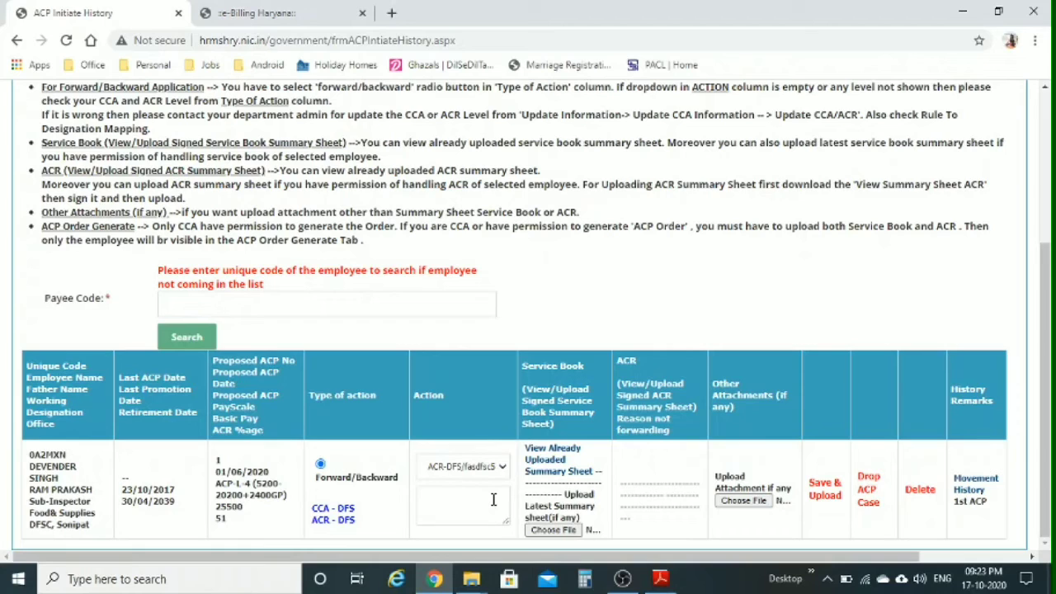
click(497, 474)
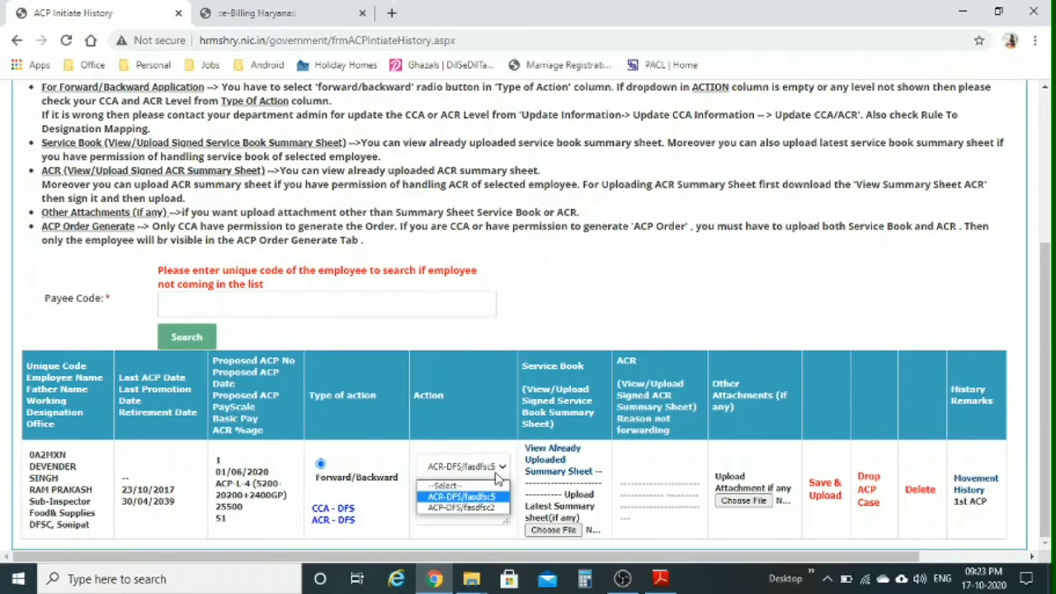
click(495, 453)
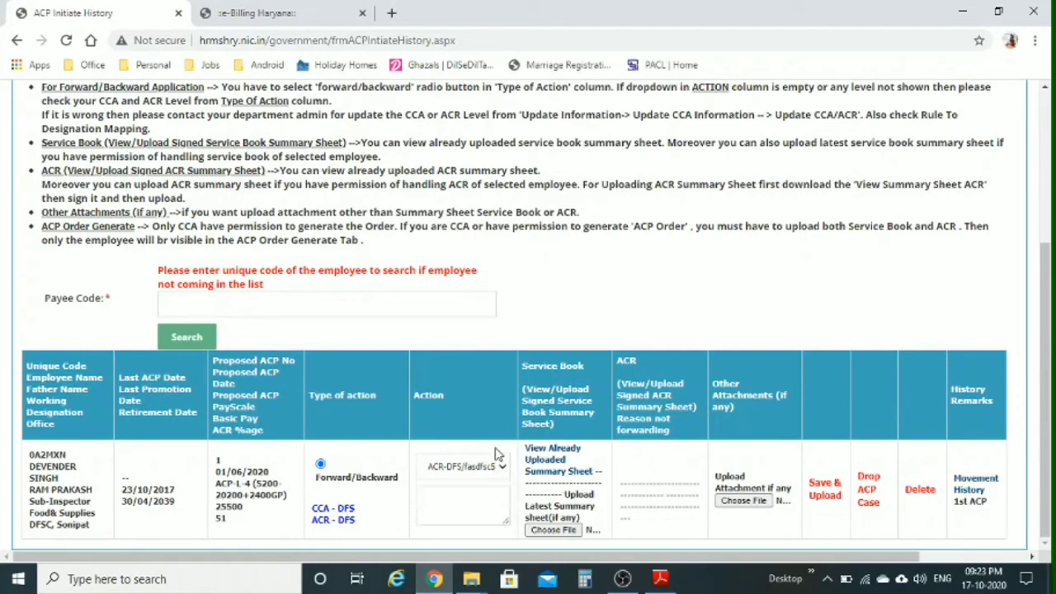
click(498, 469)
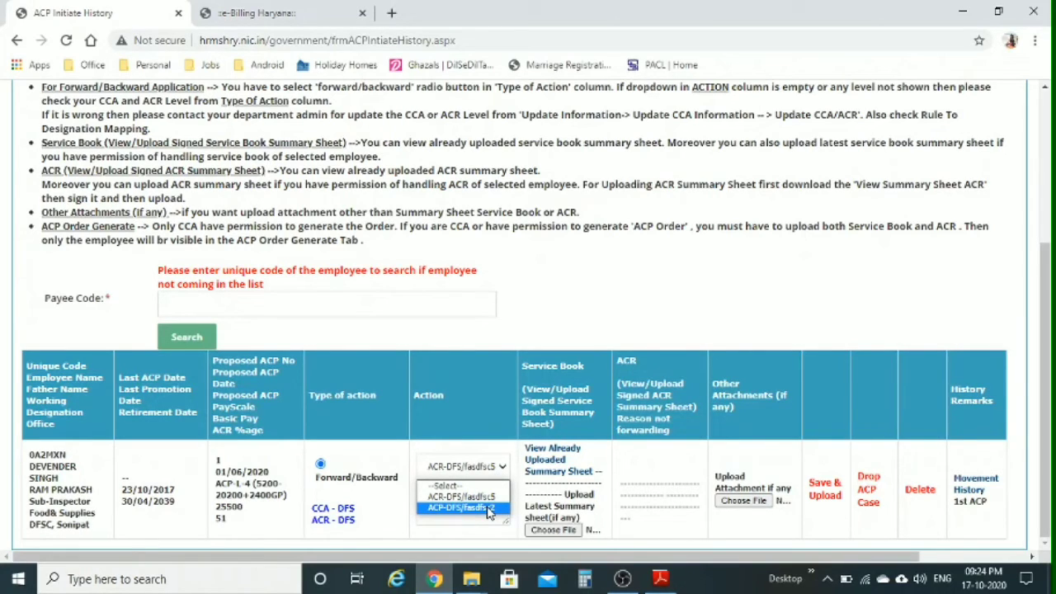
click(499, 444)
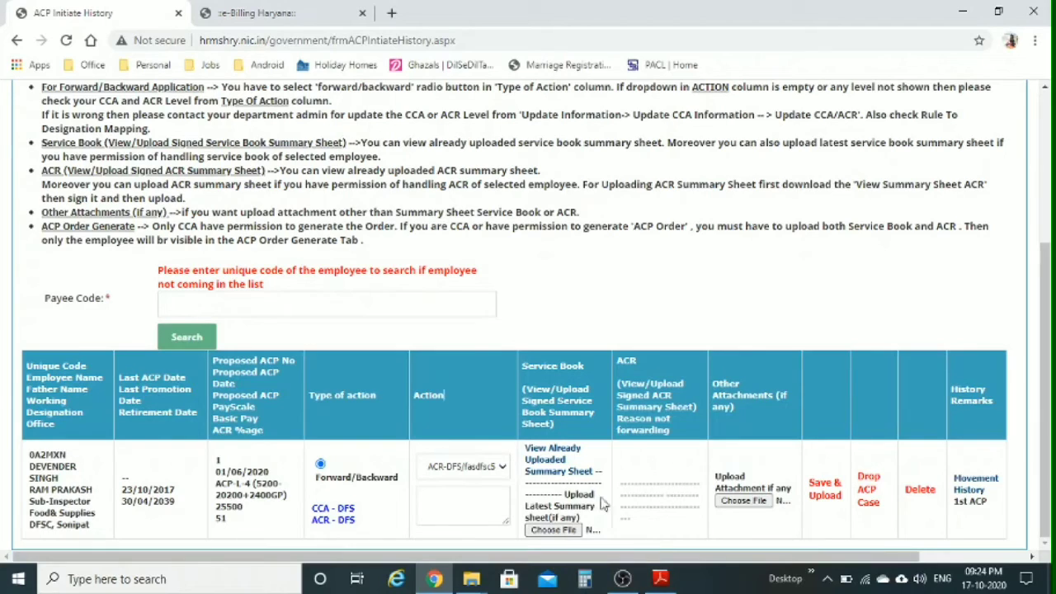
Examine the ACR summary sheet column of the pending case
double_click(625, 360)
click(648, 487)
drag(632, 485, 685, 504)
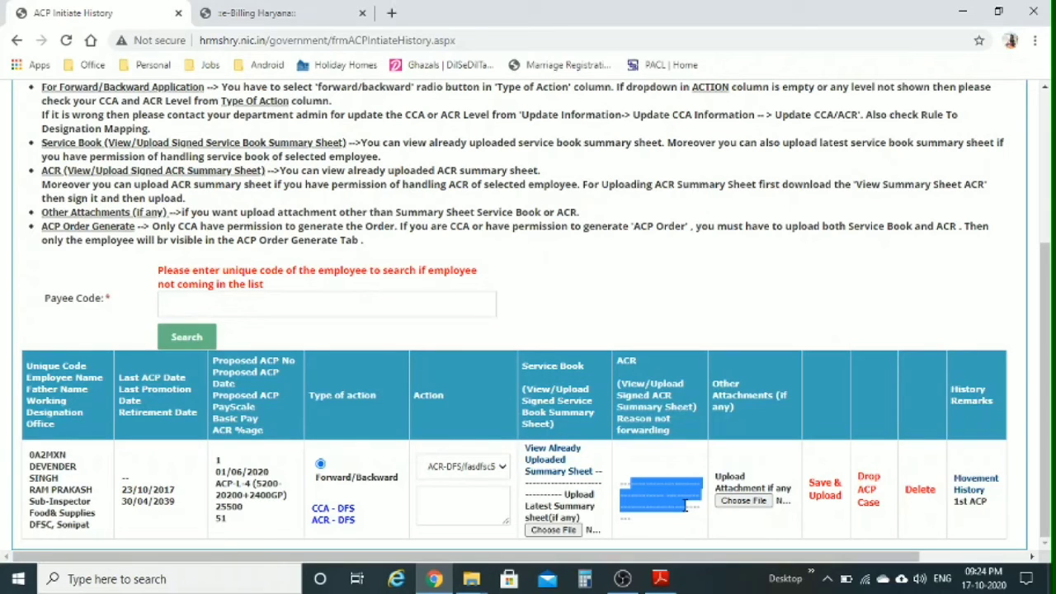
Try to attach ACPProcessingReport_2 from the Desktop as the pending case's other attachment
click(741, 501)
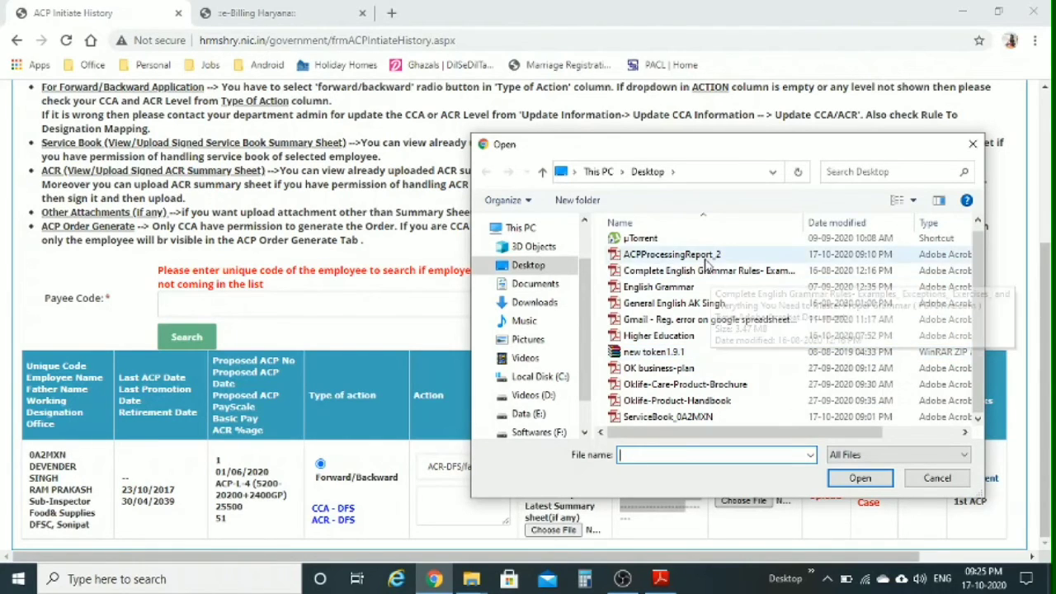
double_click(706, 261)
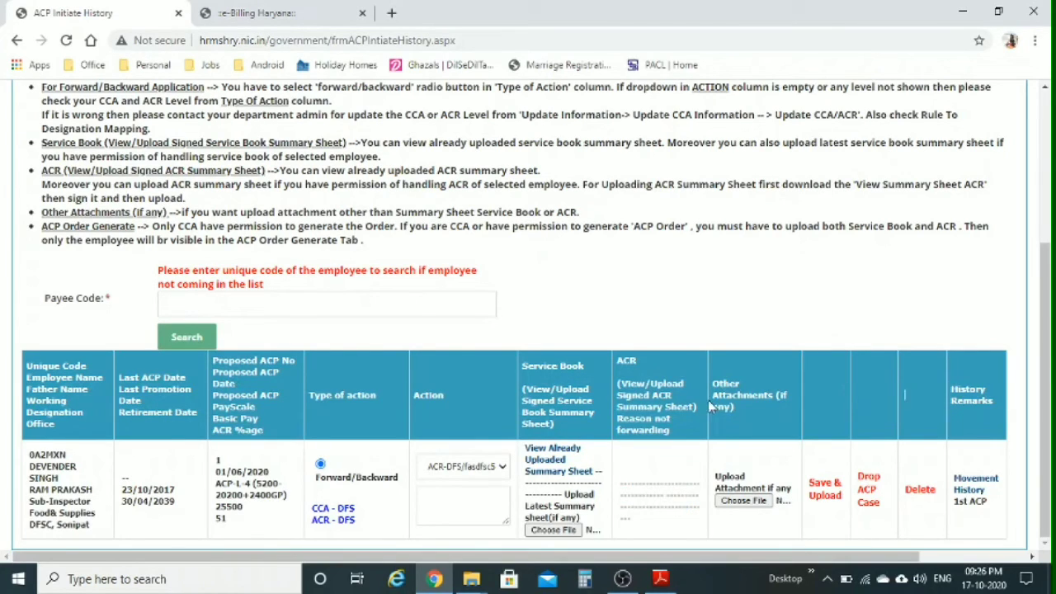
click(742, 504)
Enter the action remark "1st ACP forward for ACR" and save and upload the pending case
click(462, 499)
text(f)
key(BackSpace)
text(1st ACP forward for ACR)
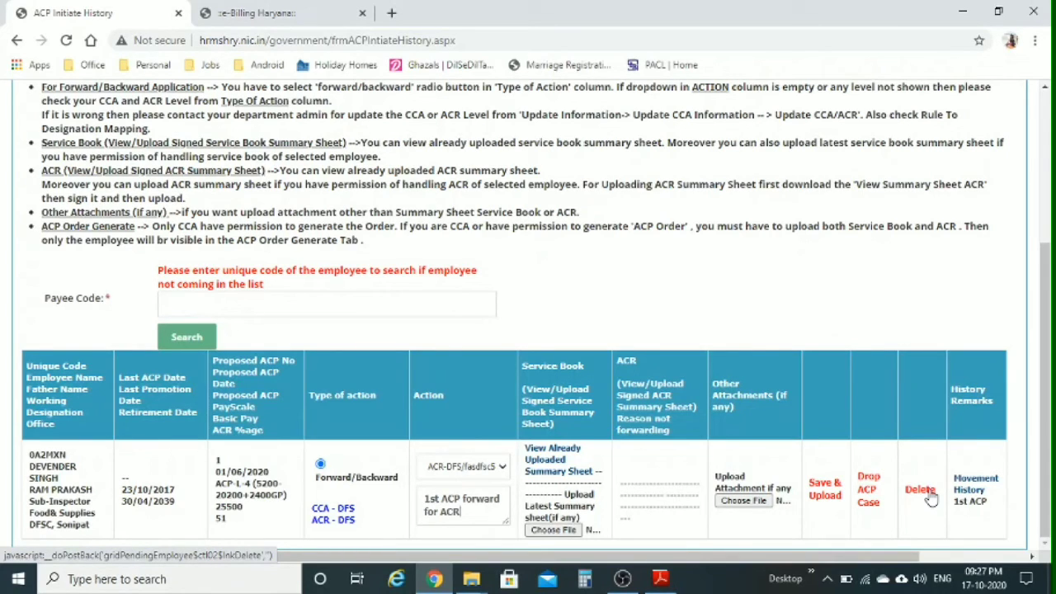
click(828, 492)
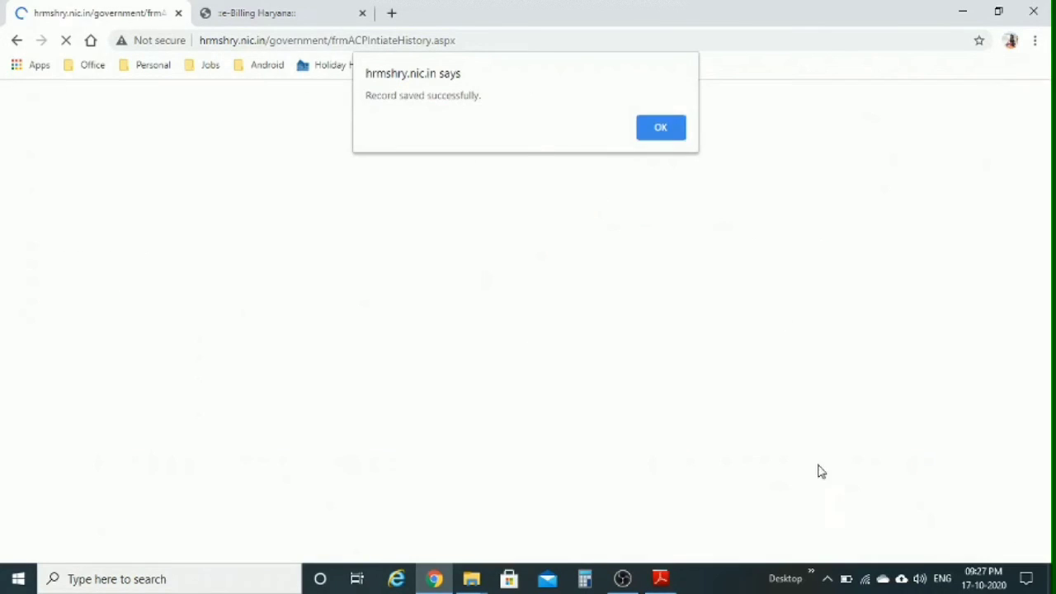
click(662, 131)
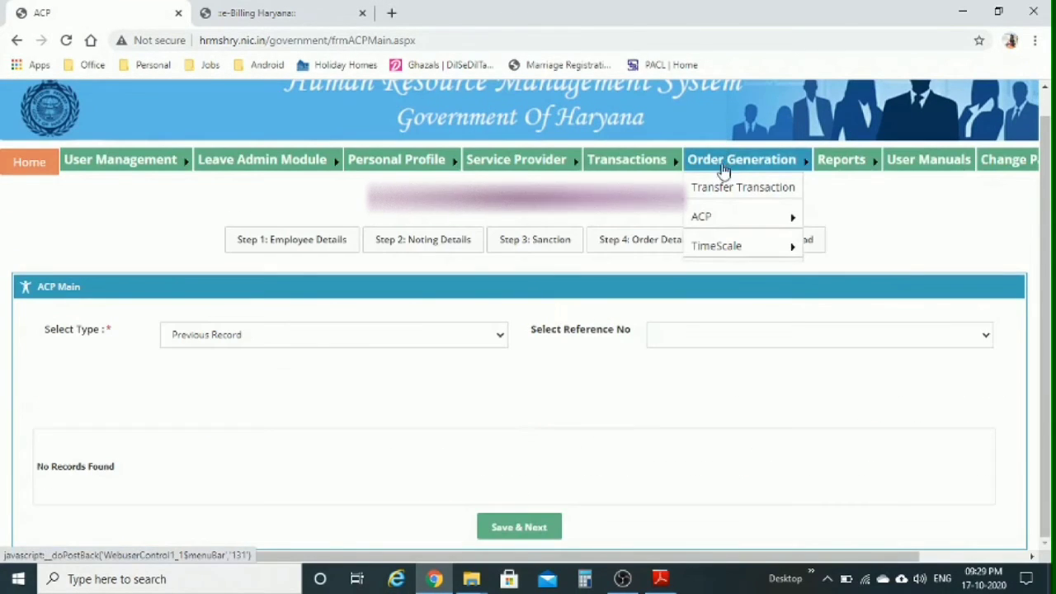
mouse_move(759, 217)
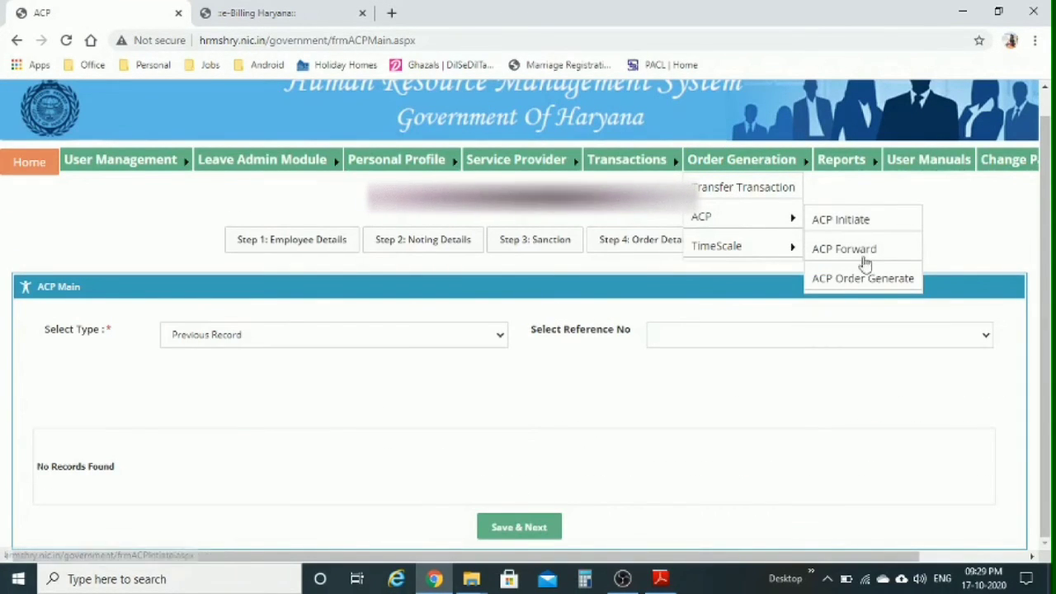